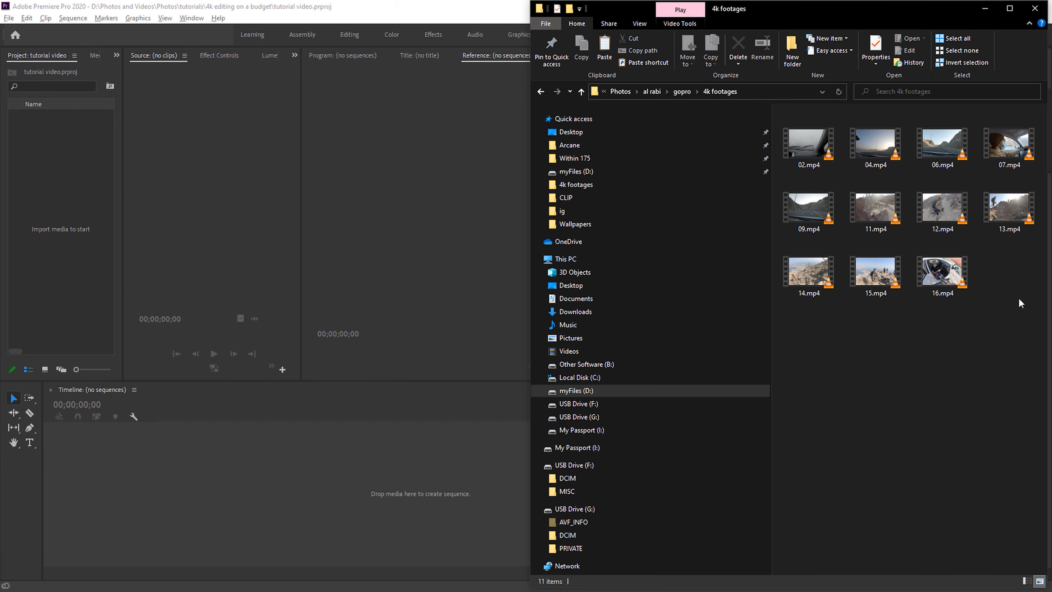
- Import all eleven clips from the 4k footages folder into the project and display them as thumbnails in a widened Project panel
left_click_drag(1023, 334, 75, 236)
left_click(212, 239)
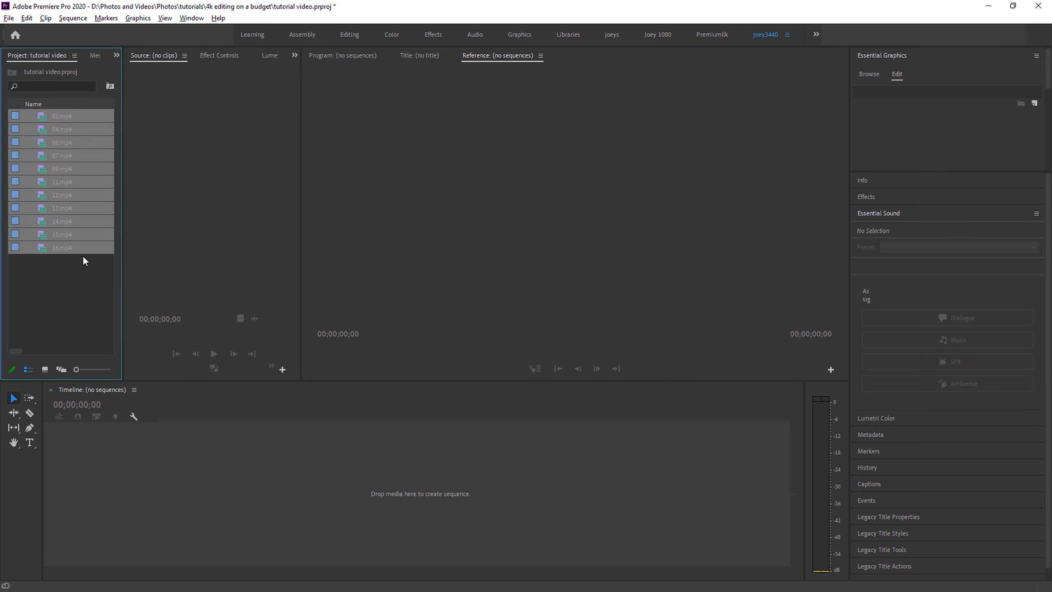
left_click_drag(121, 252, 160, 251)
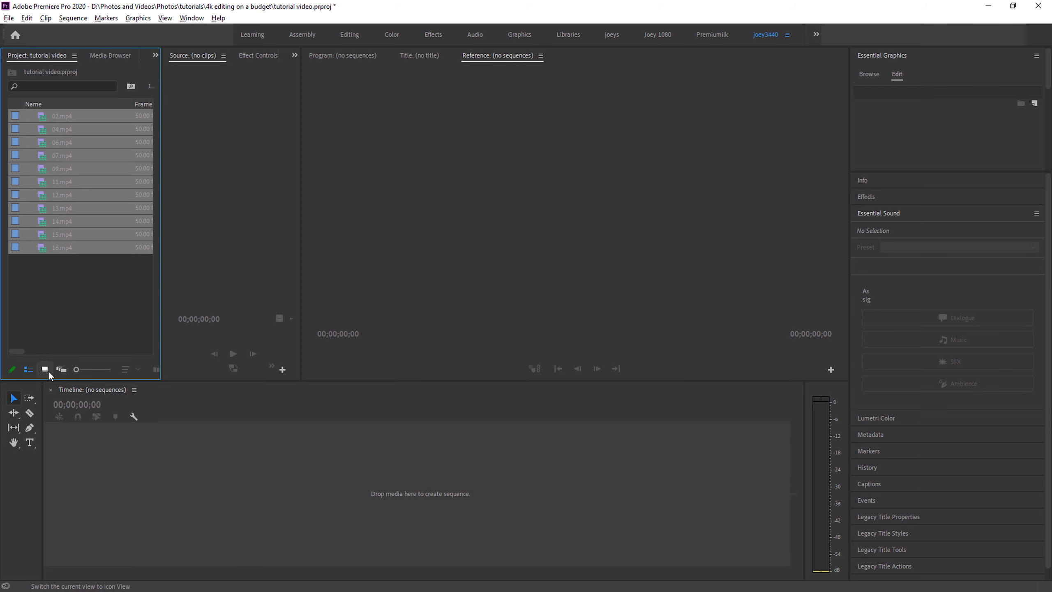
left_click(45, 369)
left_click_drag(161, 258, 239, 257)
left_click(188, 308)
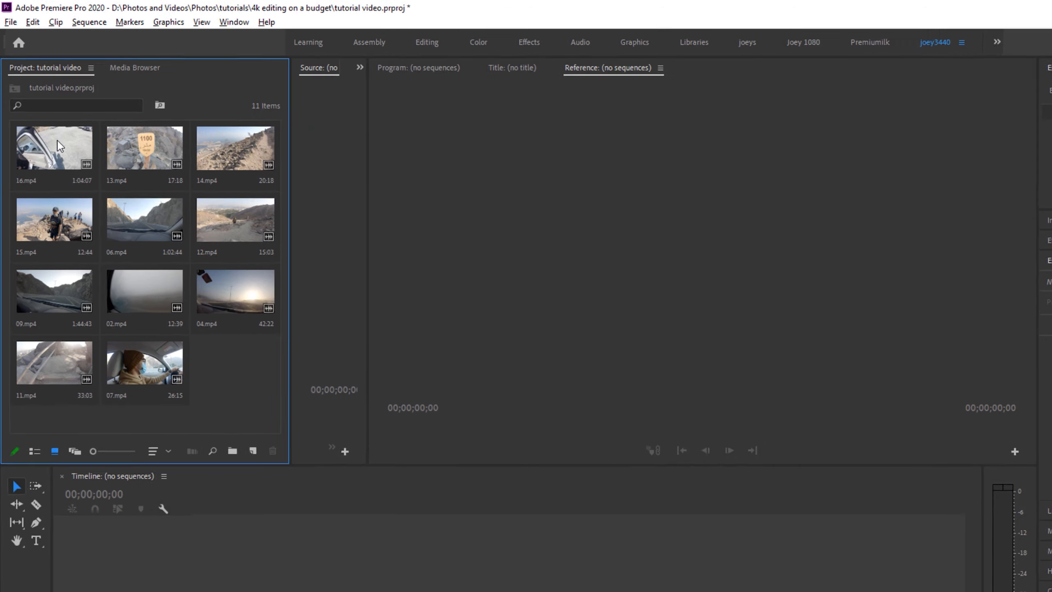
- Check the properties of clip 16.mp4, focusing on its image size
left_click(62, 146)
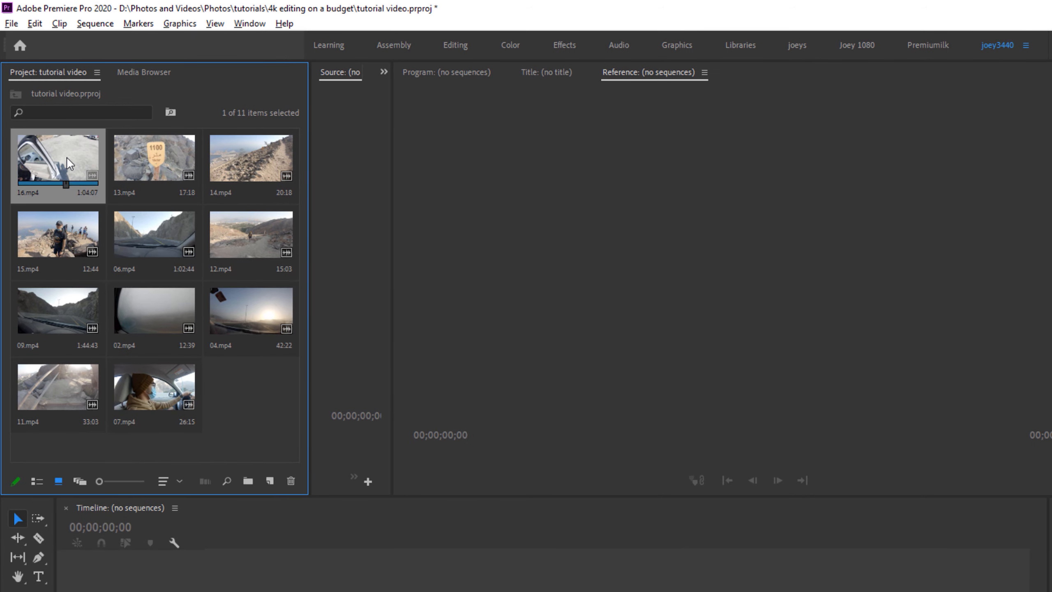
right_click(67, 156)
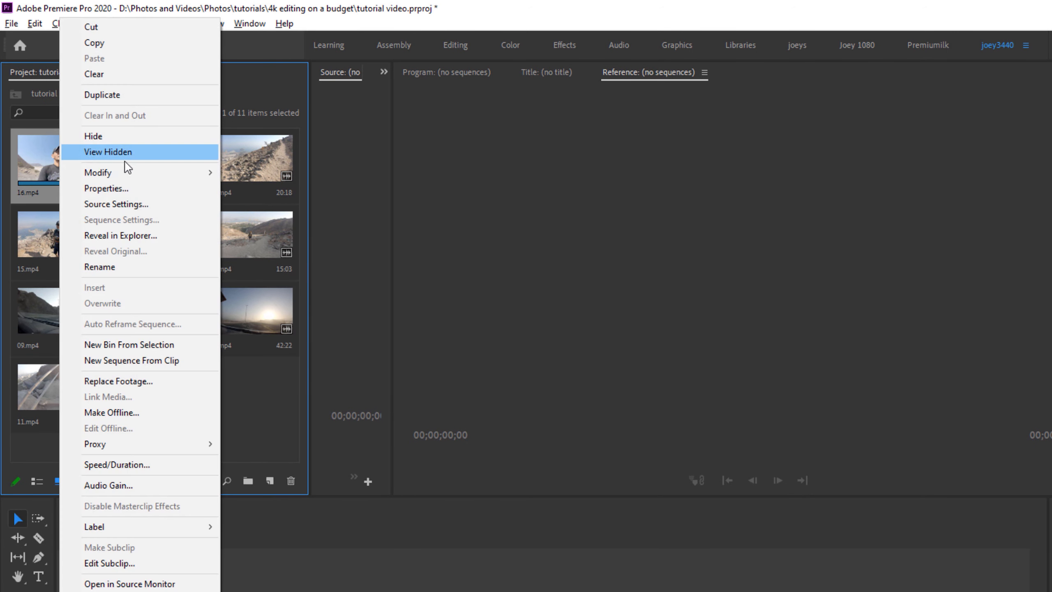
left_click(177, 192)
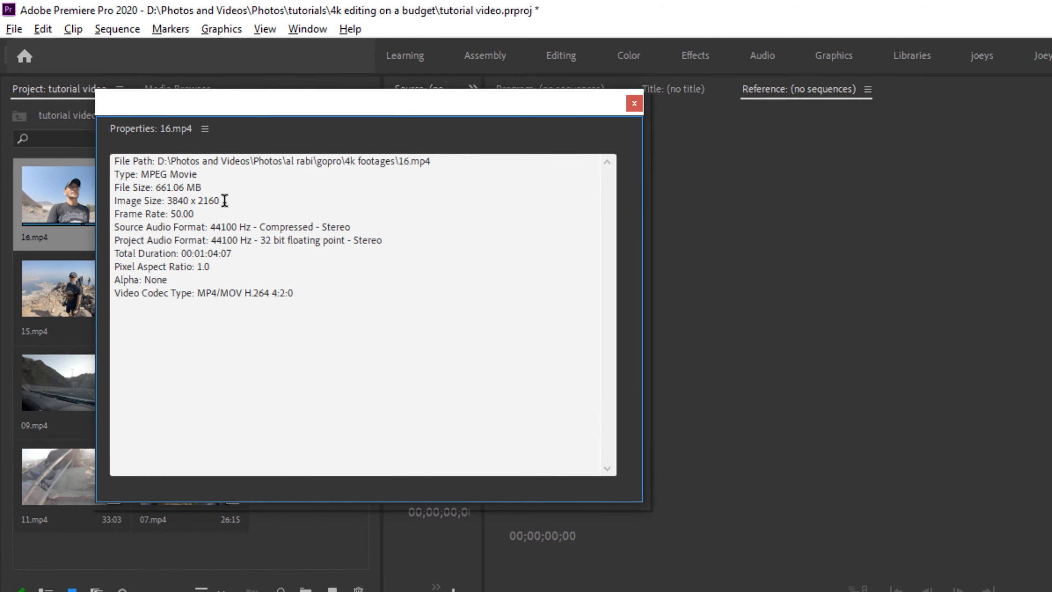
left_click_drag(224, 201, 164, 200)
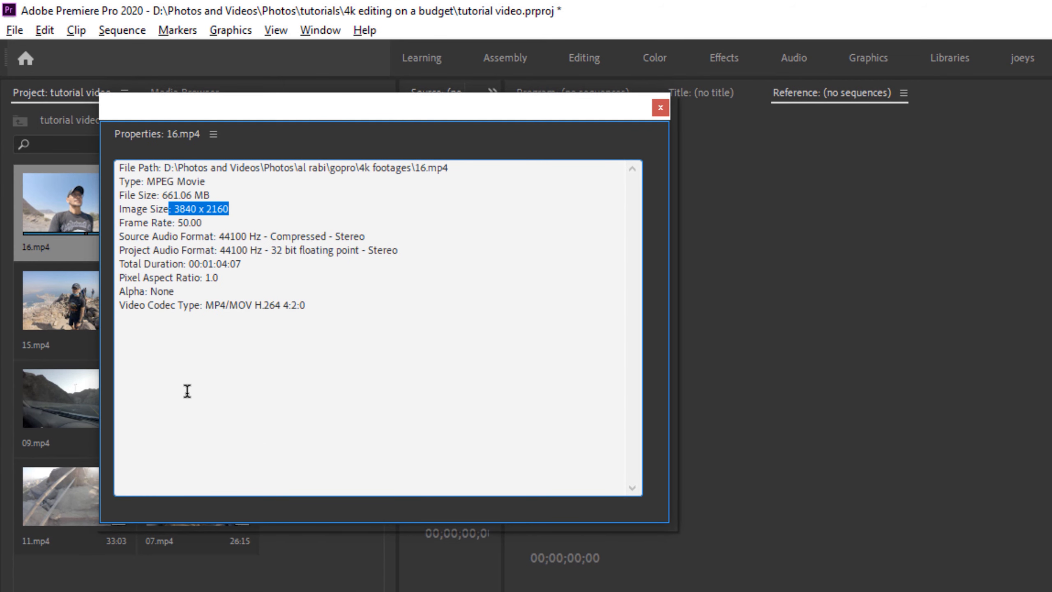
left_click(661, 108)
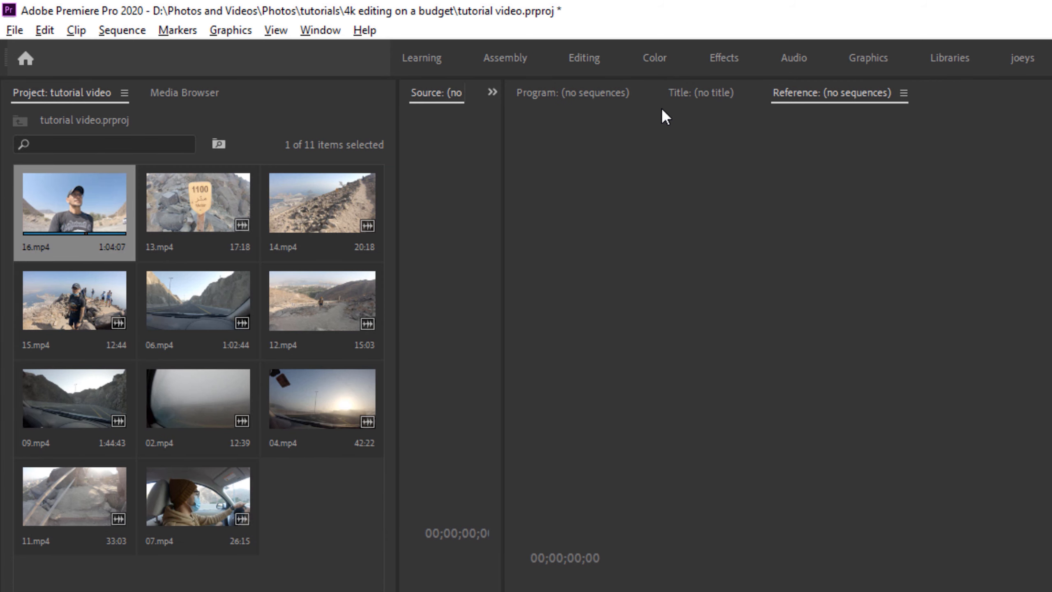
- Check the image size and frame rate in the properties of clips 06.mp4 and 09.mp4
left_click(201, 285)
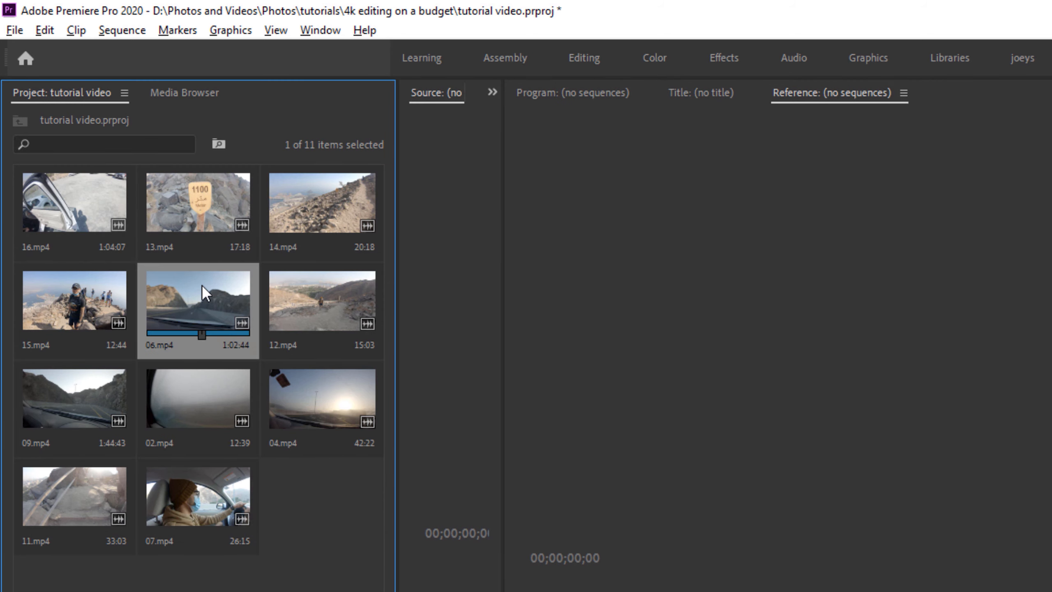
right_click(201, 285)
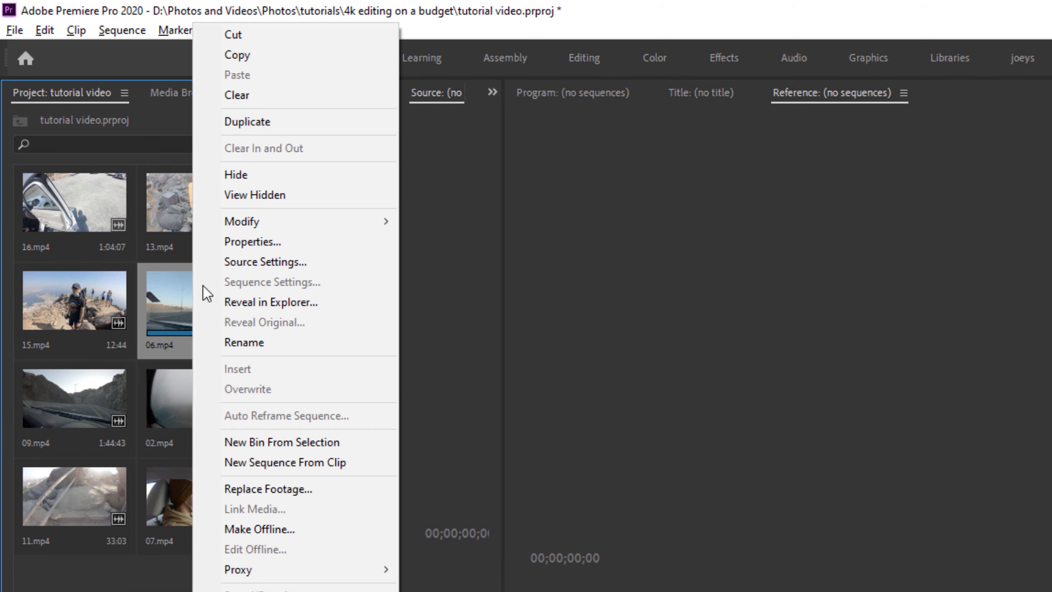
left_click(334, 241)
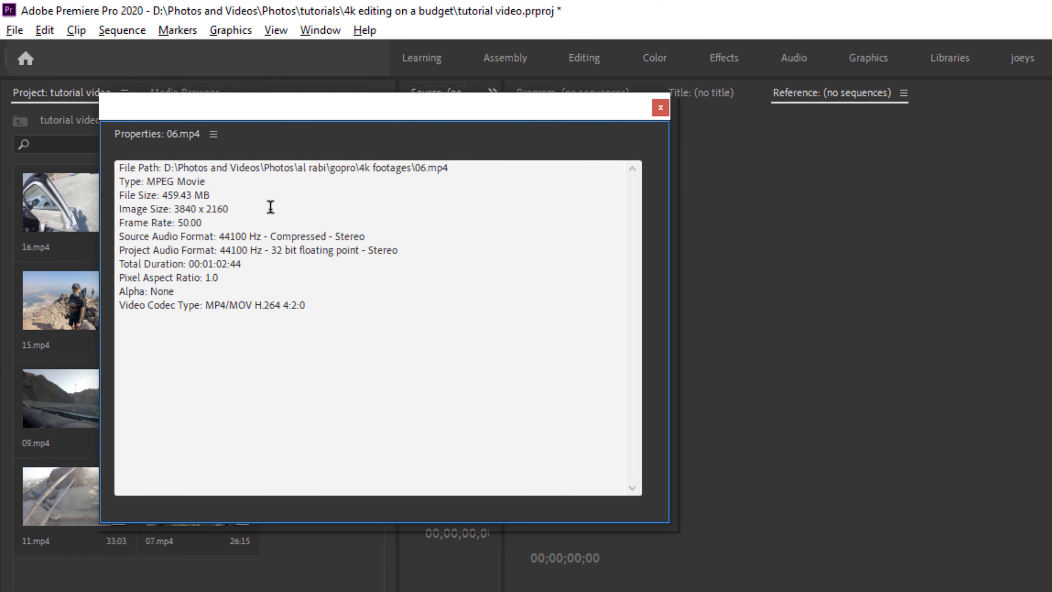
left_click(659, 107)
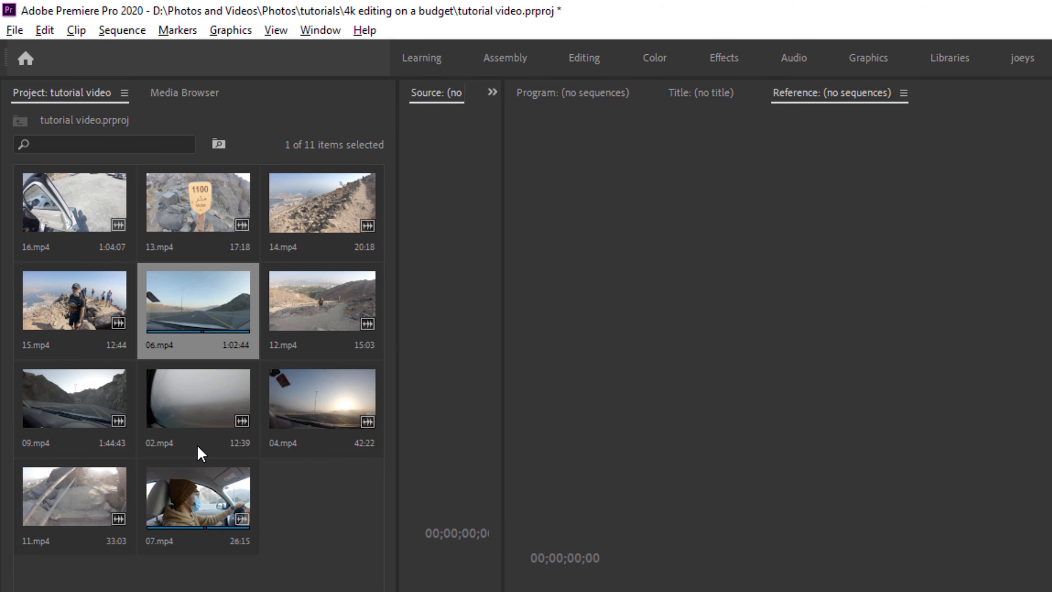
right_click(89, 406)
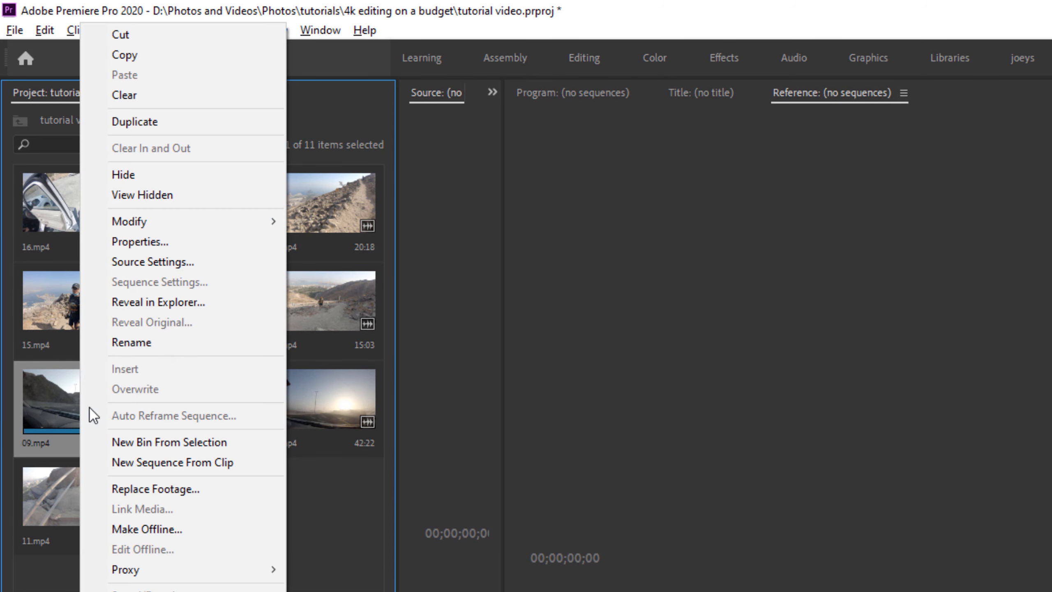
left_click(200, 244)
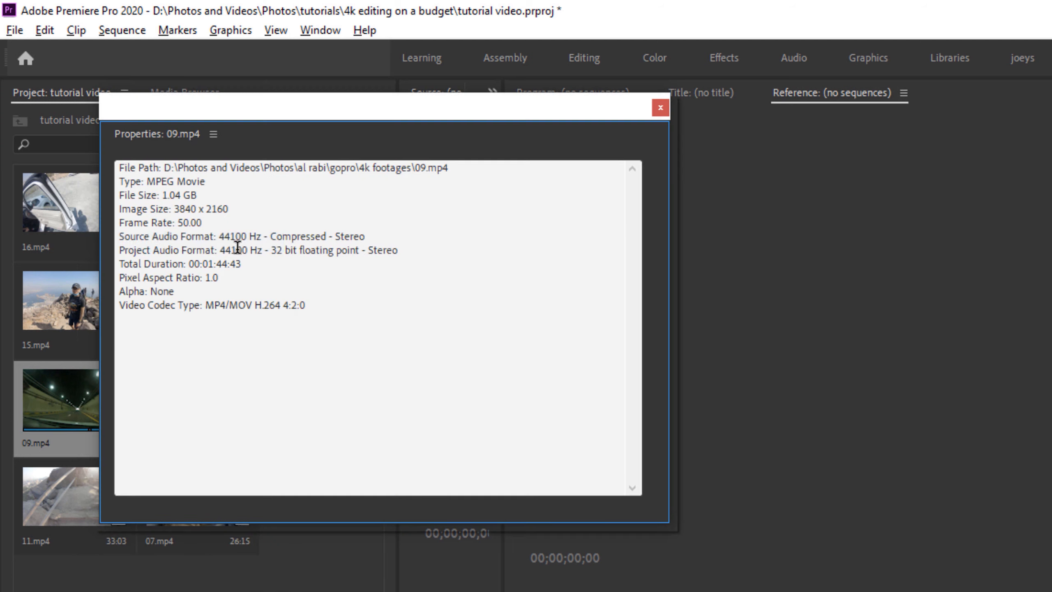
left_click(660, 107)
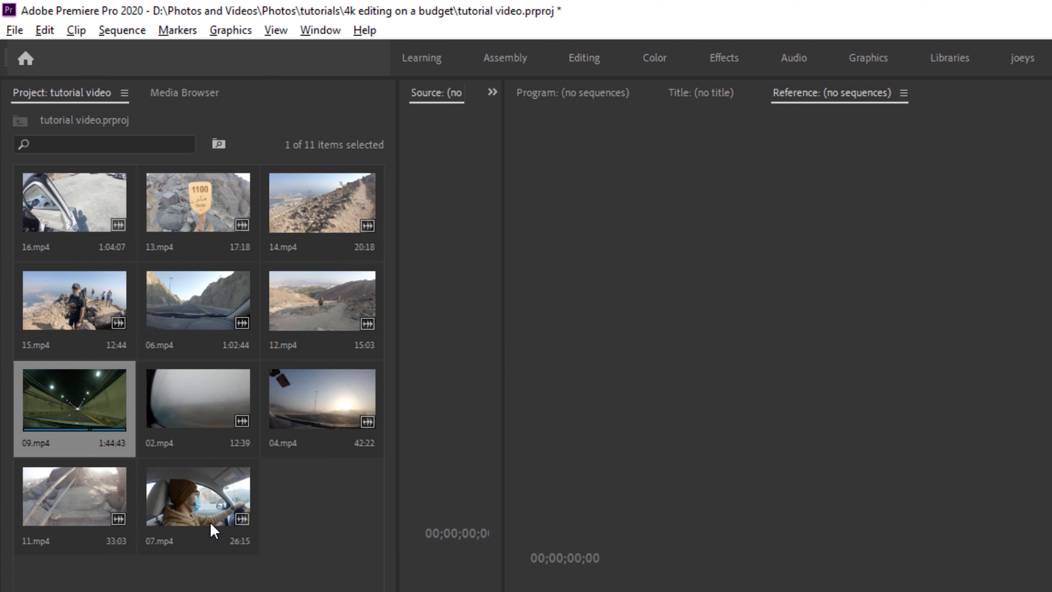
- Check the image size and frame rate in the properties of clip 07.mp4
left_click(181, 502)
right_click(180, 501)
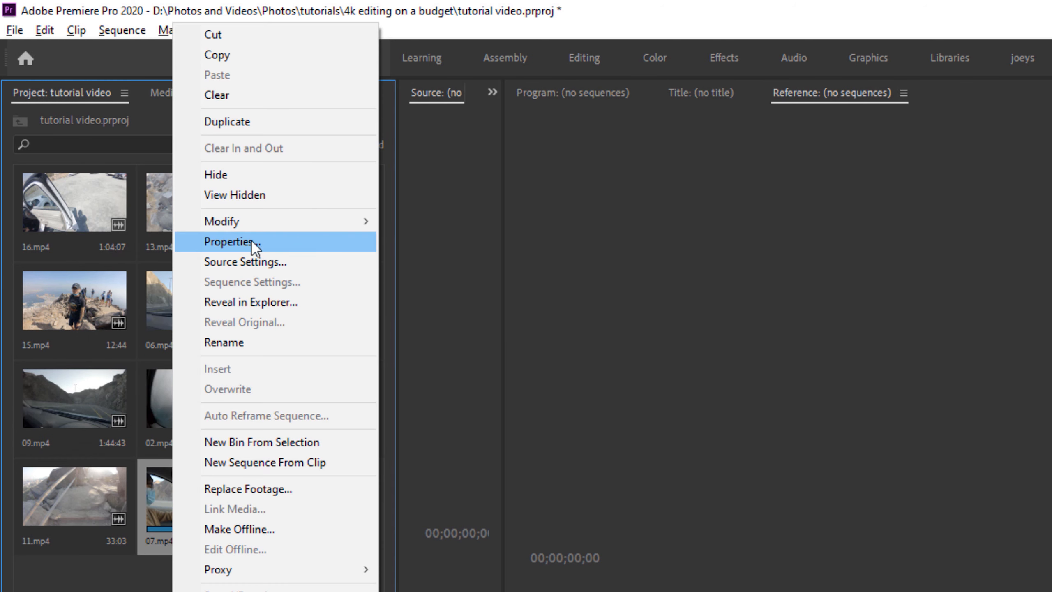
left_click(251, 240)
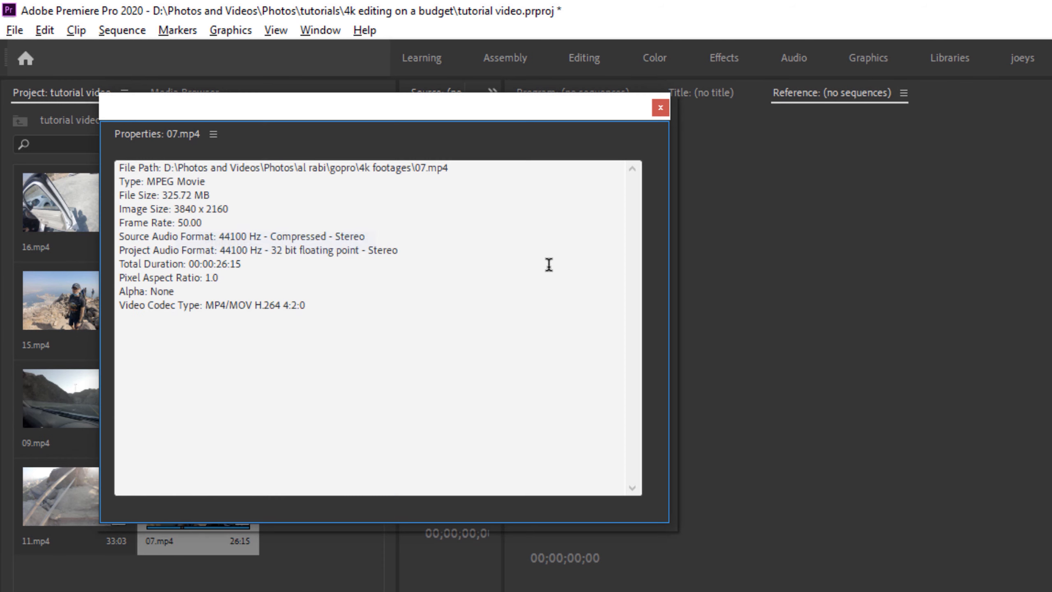
left_click(659, 107)
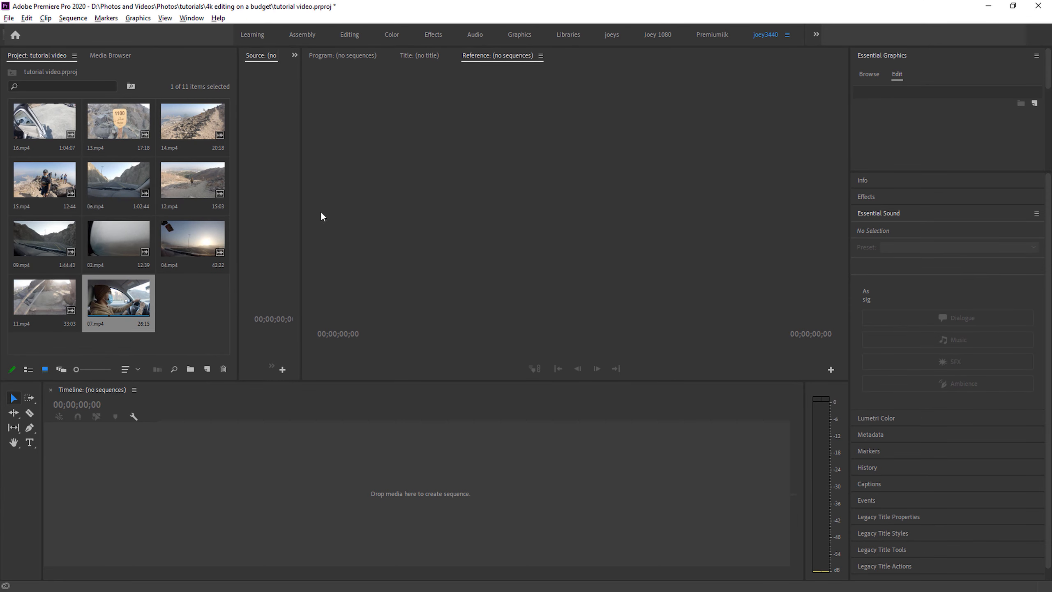
- Enlarge the source preview area and load 07.mp4 into it, scrubbing through the clip to test playback
left_click_drag(303, 236, 432, 236)
left_click_drag(237, 254, 206, 260)
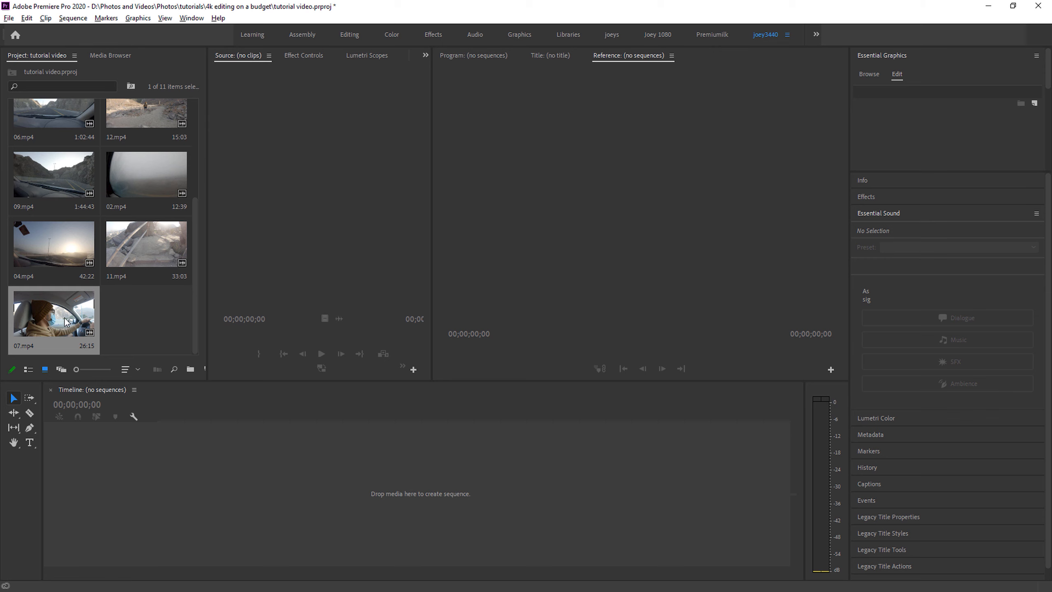
double_click(65, 322)
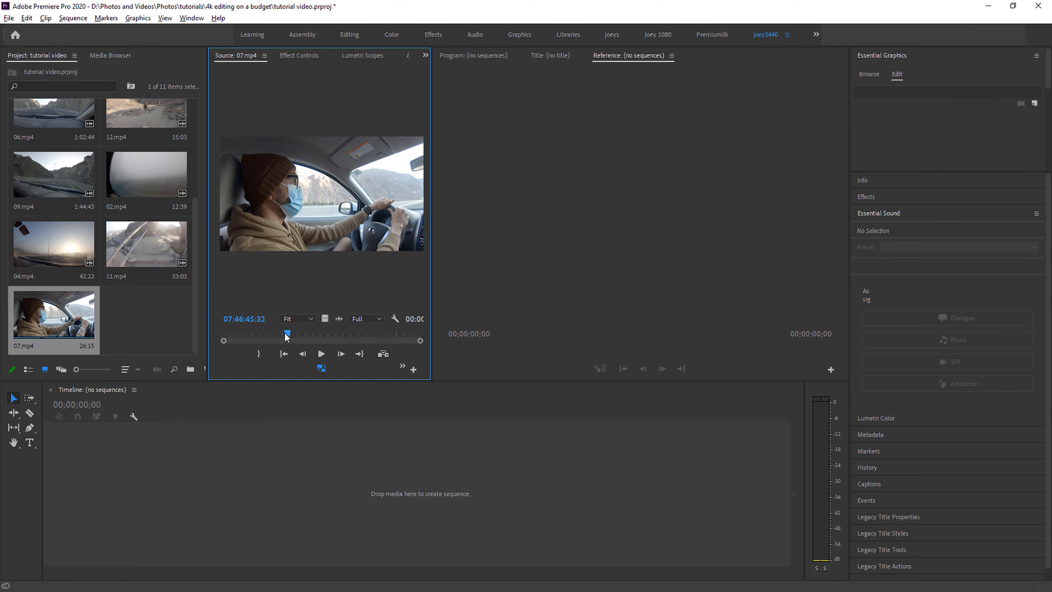
left_click_drag(223, 340, 245, 339)
mouse_move(335, 339)
left_mouse_down()
mouse_move(409, 336)
mouse_move(296, 338)
mouse_move(380, 335)
mouse_move(333, 338)
left_mouse_up()
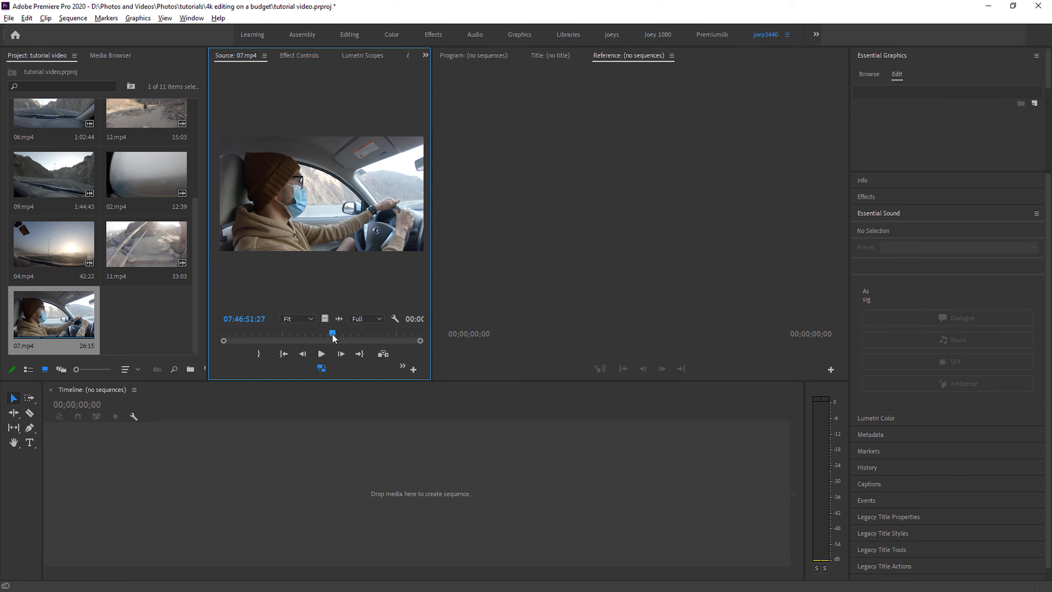
left_click_drag(263, 335, 311, 339)
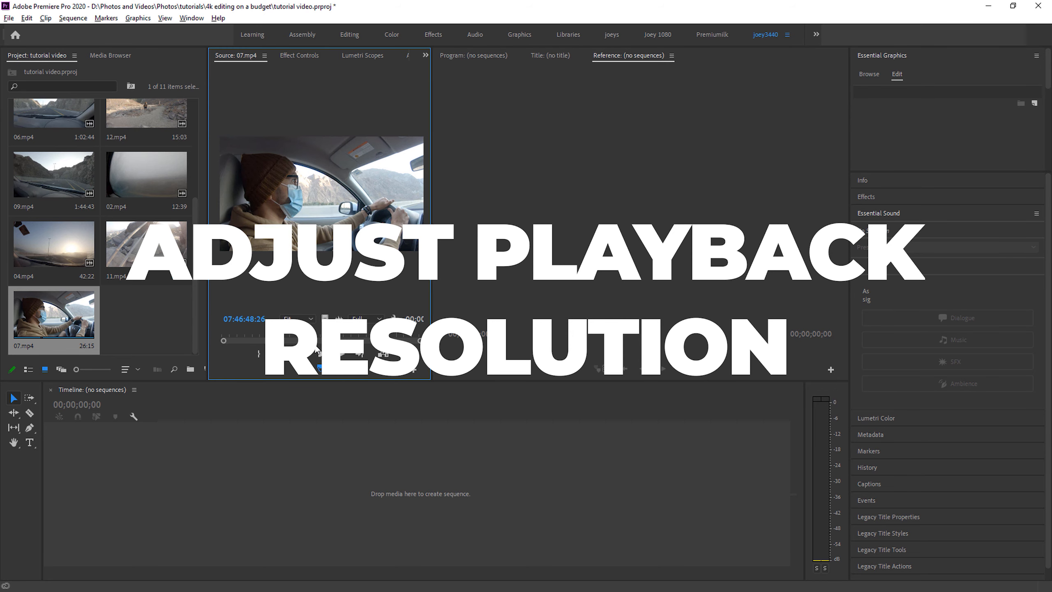
- Widen the source preview further and set its playback resolution to 1/2, scrubbing through 07.mp4 to test it
left_click(379, 319)
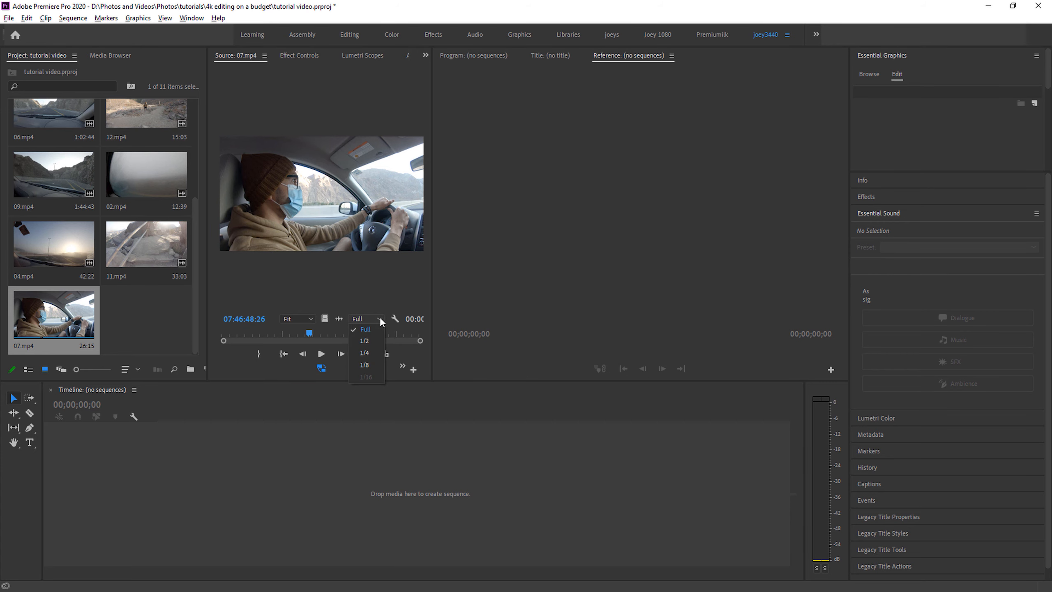
left_click(366, 364)
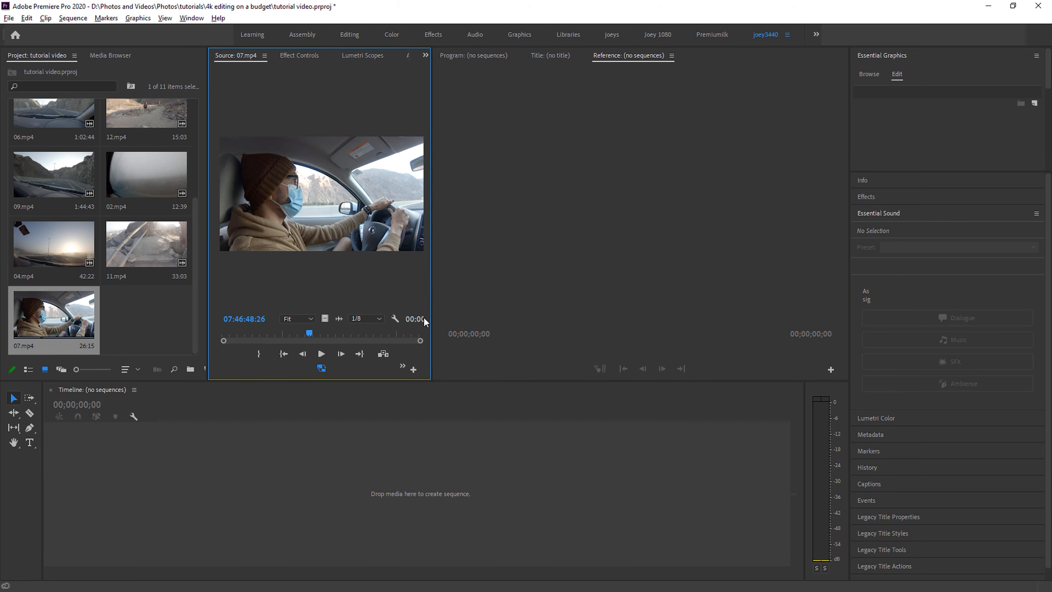
left_click_drag(427, 318, 488, 318)
left_click(390, 318)
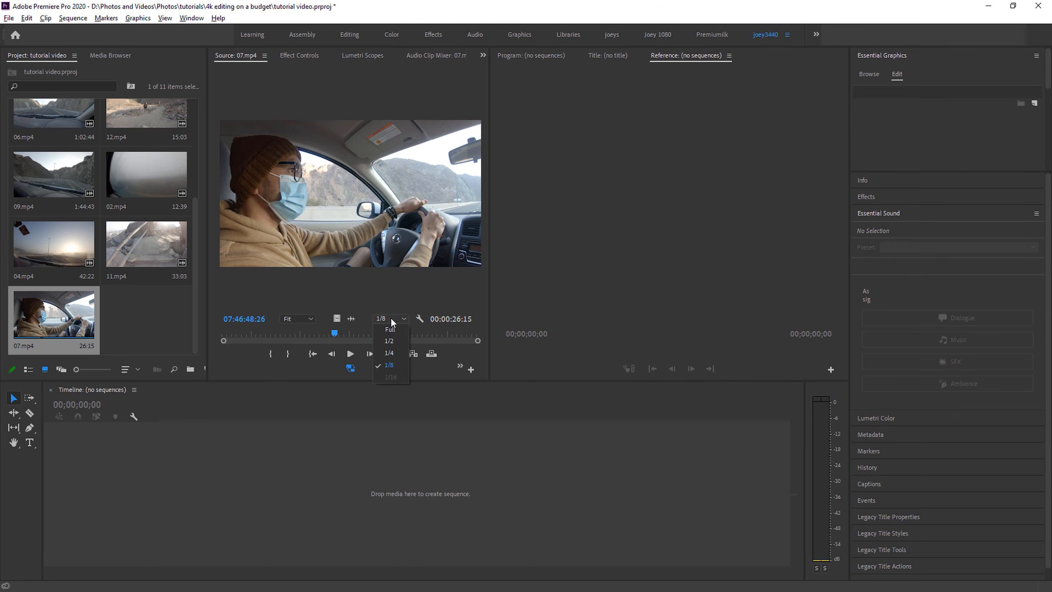
left_click(391, 342)
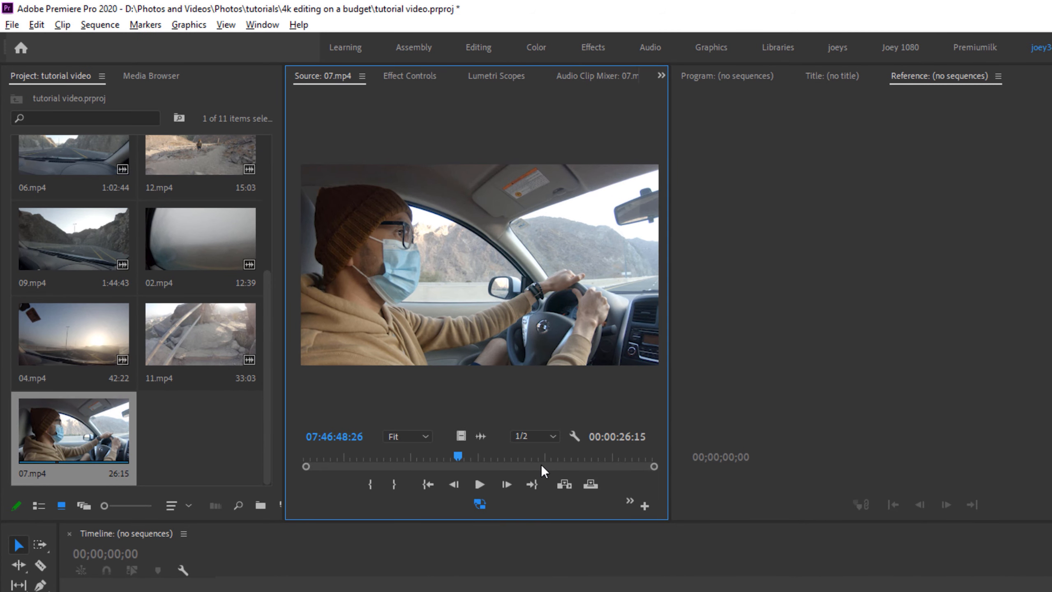
left_click_drag(460, 459, 384, 450)
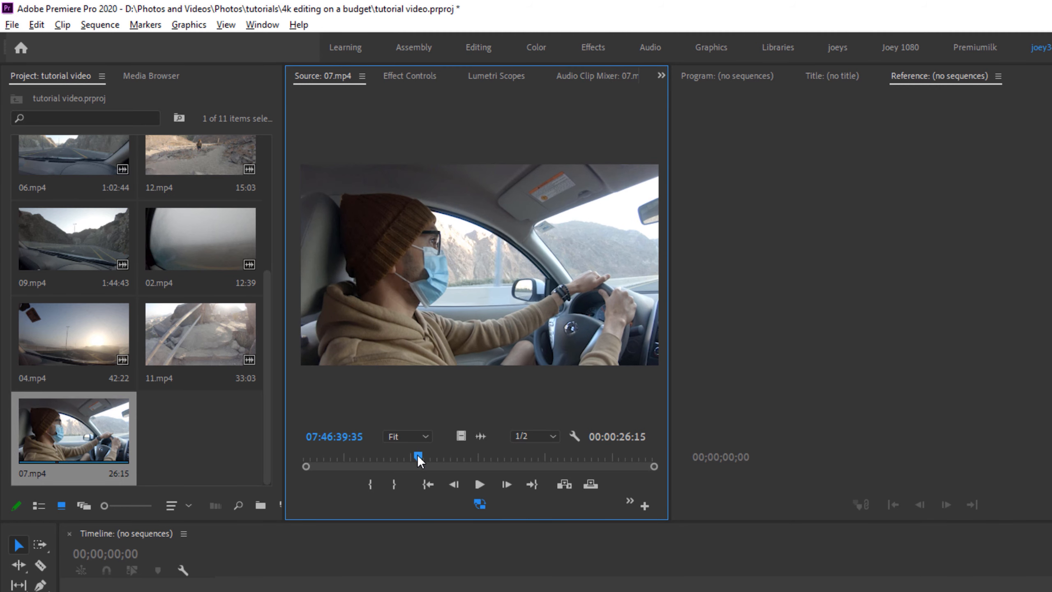
- Set the source playback resolution to 1/8 and start a sequence from a marked excerpt of about 10 seconds of 07.mp4
left_click(551, 435)
left_click(534, 482)
left_click_drag(491, 453, 533, 455)
key("i")
key("o")
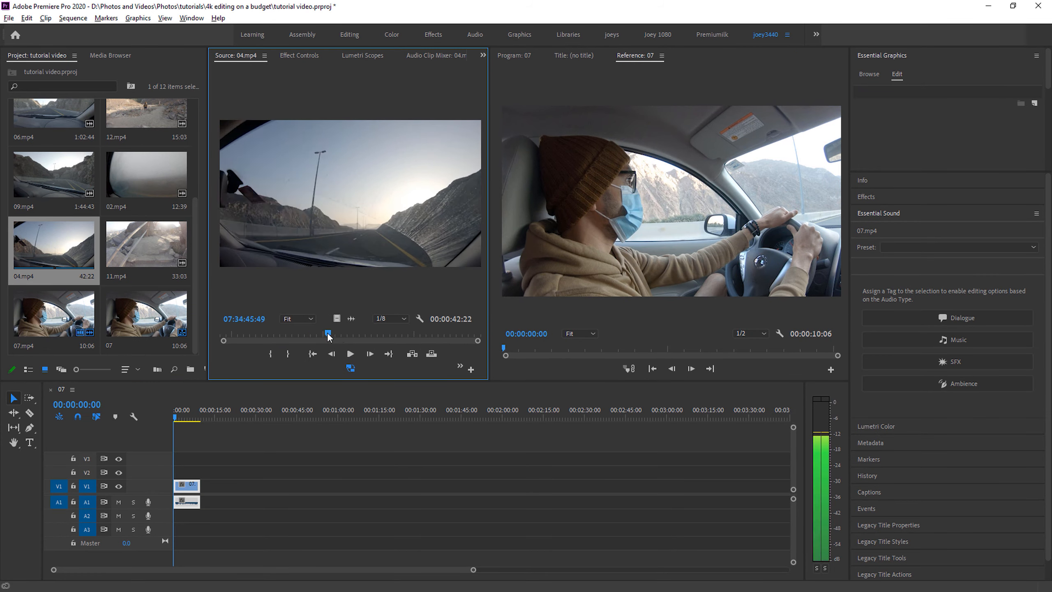
- Append the marked excerpt of 04.mp4 to the sequence, followed by a marked excerpt of about 66 seconds of 09.mp4
left_click_drag(352, 246, 219, 486)
double_click(68, 182)
left_click_drag(384, 334, 244, 334)
key("i")
left_click_drag(244, 334, 407, 334)
key("o")
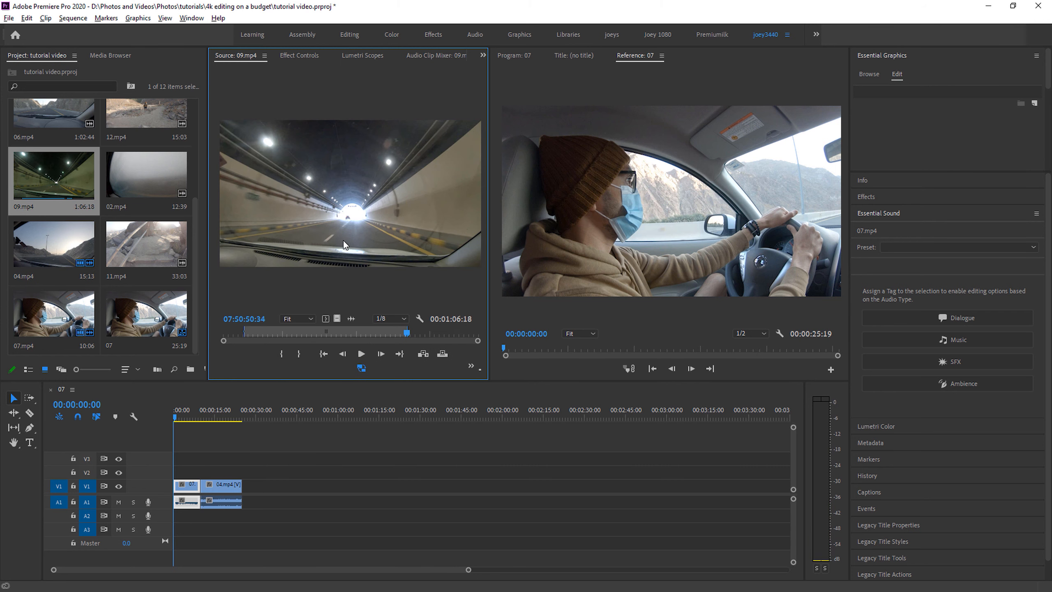
left_click_drag(352, 240, 248, 485)
- Mark an excerpt of about 5 seconds in 12.mp4 and append it after 09.mp4 in the sequence
scroll(68, 275, "up", 3)
double_click(68, 275)
double_click(146, 265)
left_click_drag(280, 335, 430, 341)
key("o")
left_click_drag(398, 248, 429, 491)
- Mark an excerpt of about 4.5 seconds in 15.mp4 and append it to the end of the sequence
double_click(146, 198)
left_click_drag(281, 334, 355, 334)
key("i")
key("o")
left_click_drag(356, 245, 442, 492)
- Narrow the Project and Source areas to enlarge the sequence preview, and show the project items as a list
left_click_drag(489, 291, 415, 290)
left_click_drag(207, 290, 139, 290)
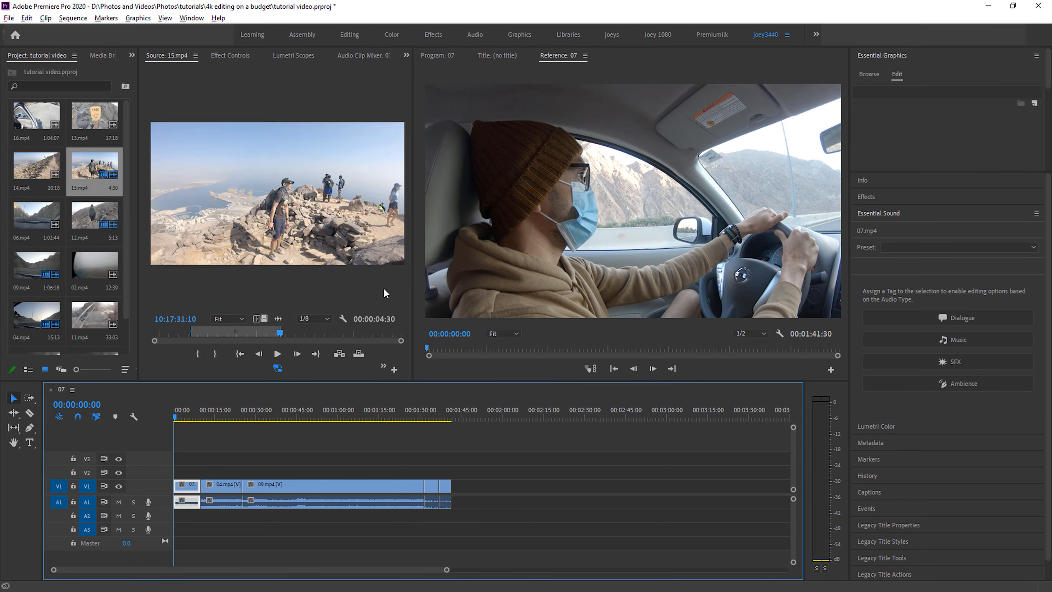
left_click_drag(415, 290, 298, 291)
left_click(29, 369)
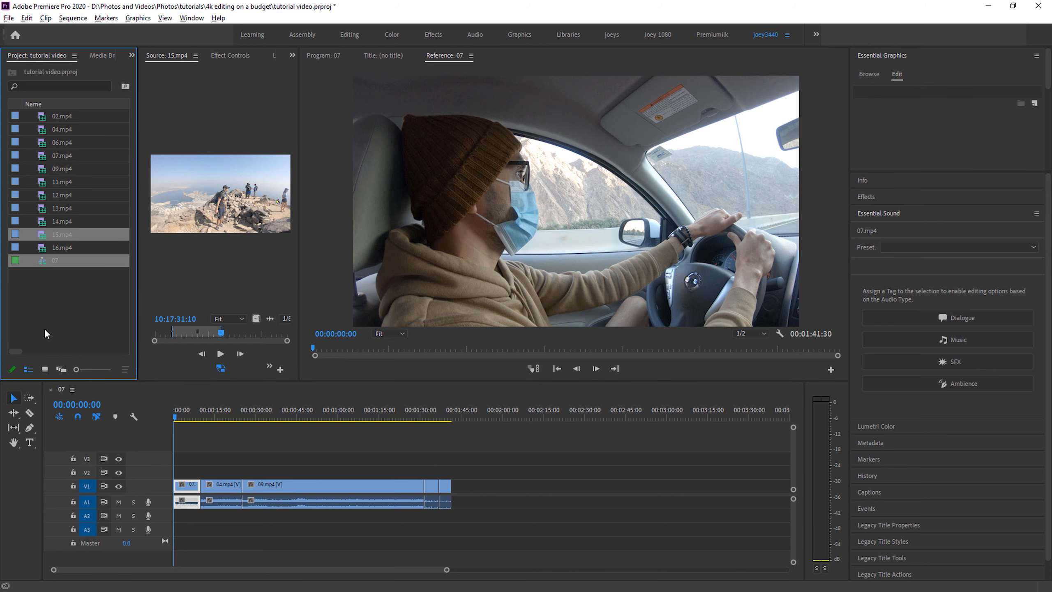
- Set the reference preview's playback resolution to Full and scrub the sequence through the 09.mp4 clip
left_click_drag(208, 413, 336, 437)
left_click(762, 322)
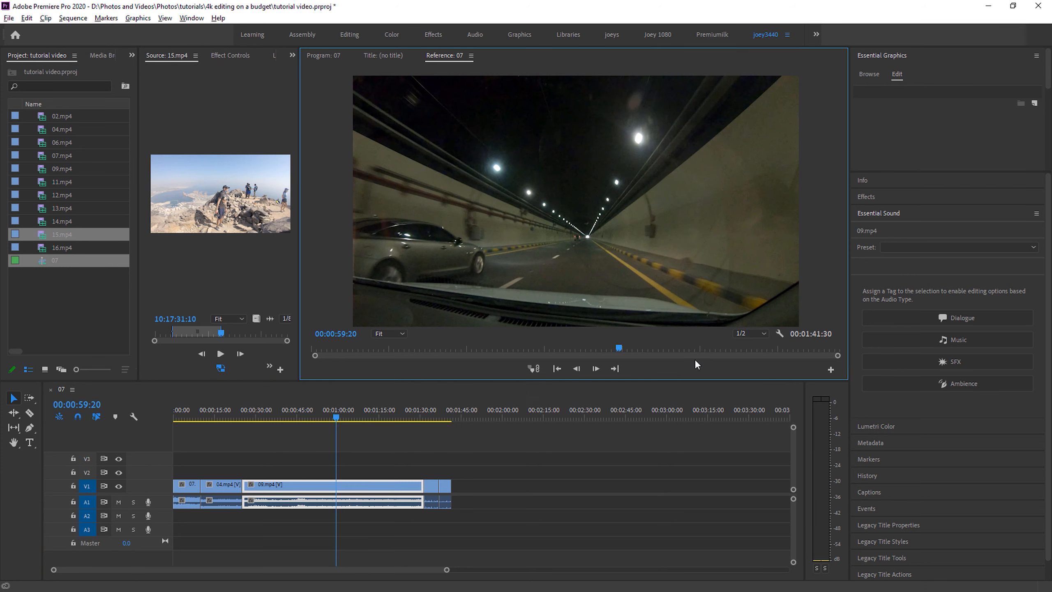
left_click(755, 330)
left_click(752, 340)
left_click_drag(335, 417, 362, 434)
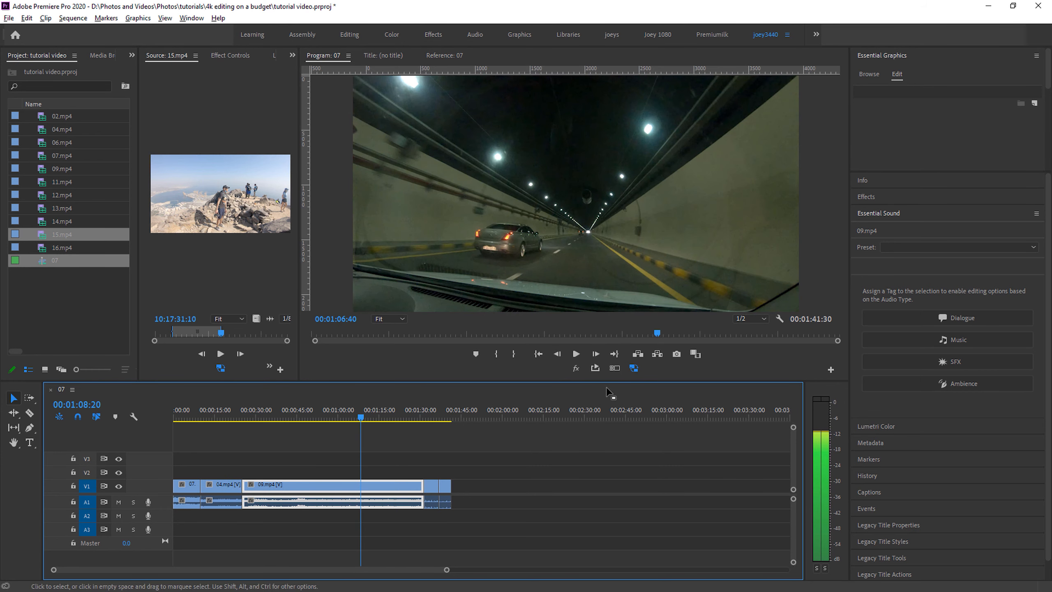
- Set the program preview's playback resolution to 1/8 and scrub the sequence back to the early part of the 09.mp4 clip
left_click(758, 317)
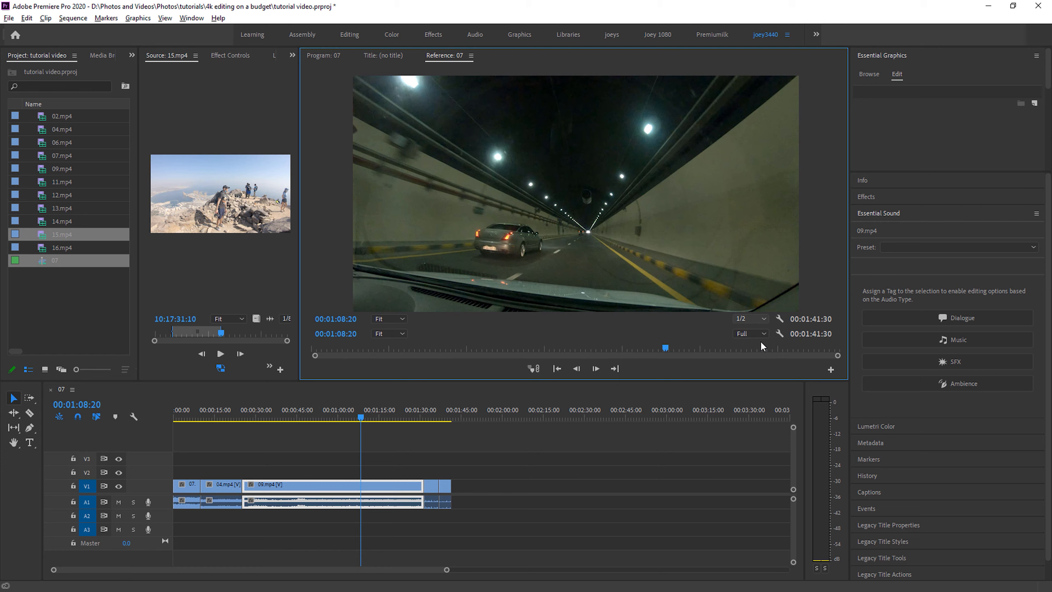
left_click(760, 340)
left_click(759, 318)
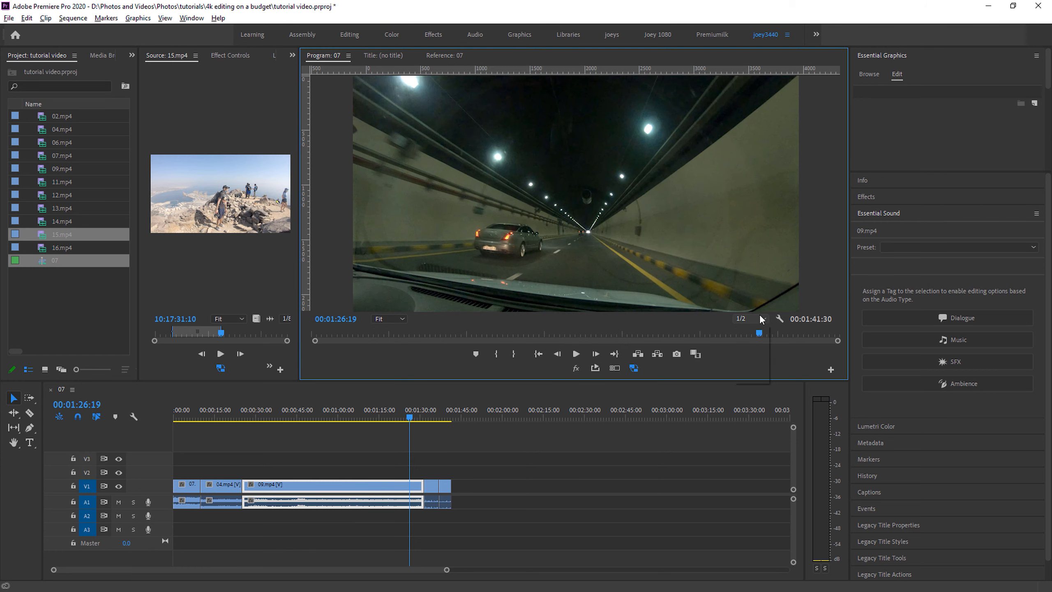
left_click(753, 366)
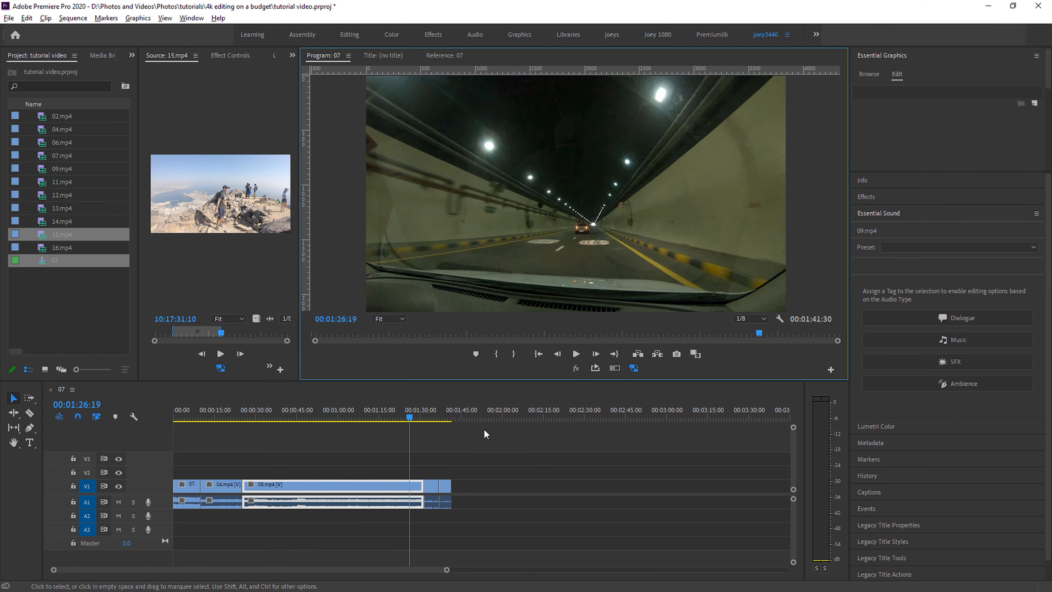
left_click_drag(407, 417, 225, 415)
left_click_drag(237, 416, 267, 418)
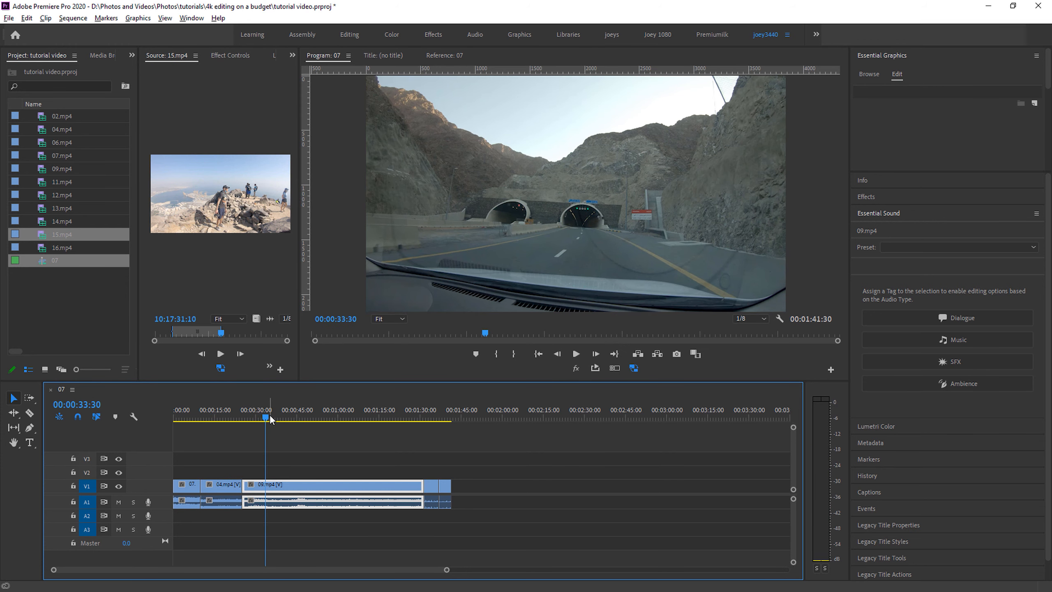
left_click(762, 319)
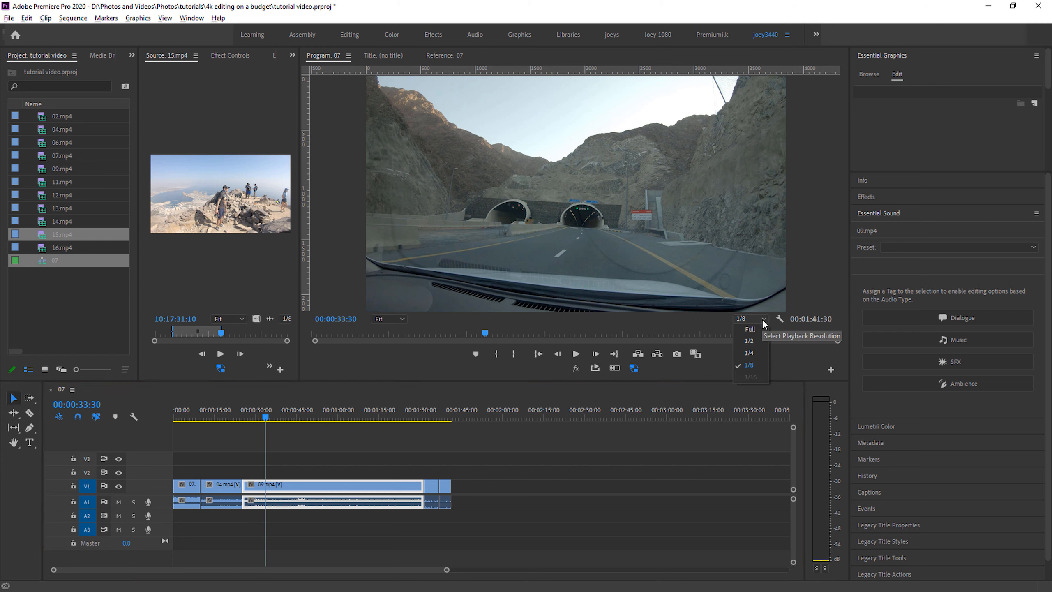
left_click(755, 361)
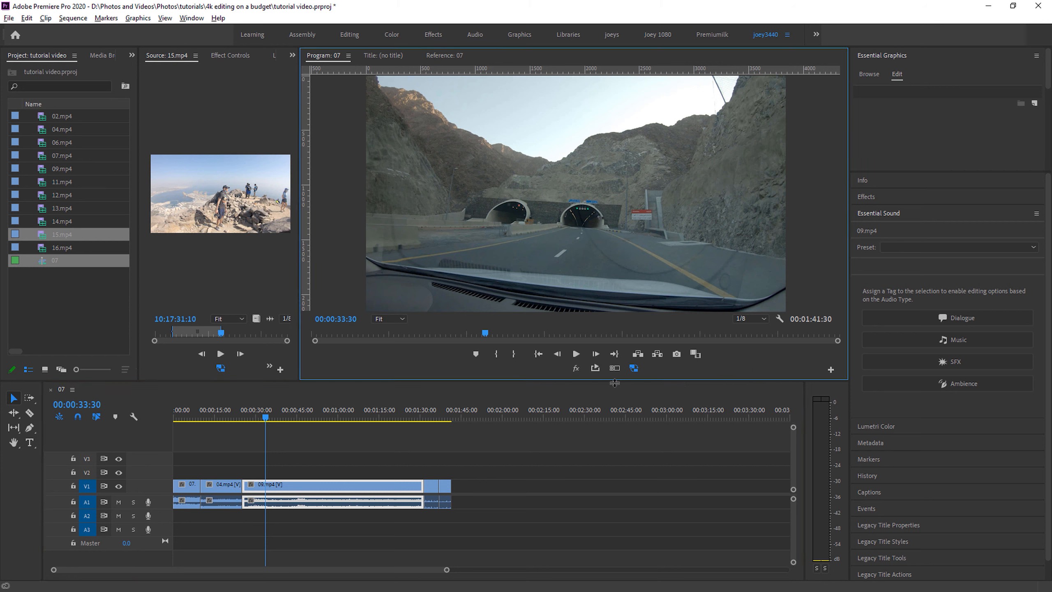
- Scrub the sequence through the 12.mp4, 04.mp4 and 09.mp4 clips to check how smoothly the reduced-resolution preview responds
left_click(392, 442)
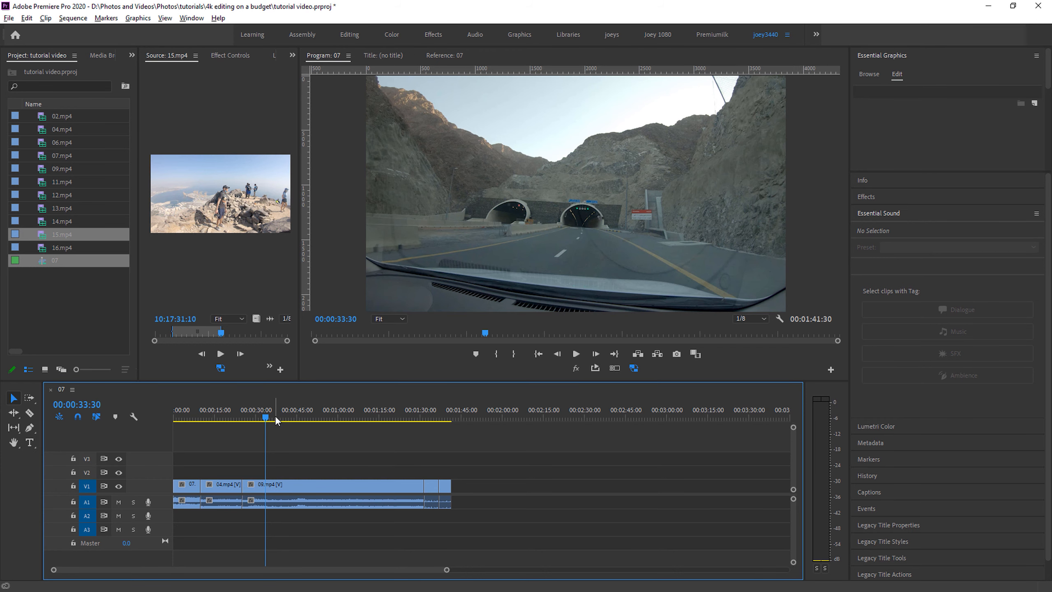
left_click_drag(420, 418, 436, 418)
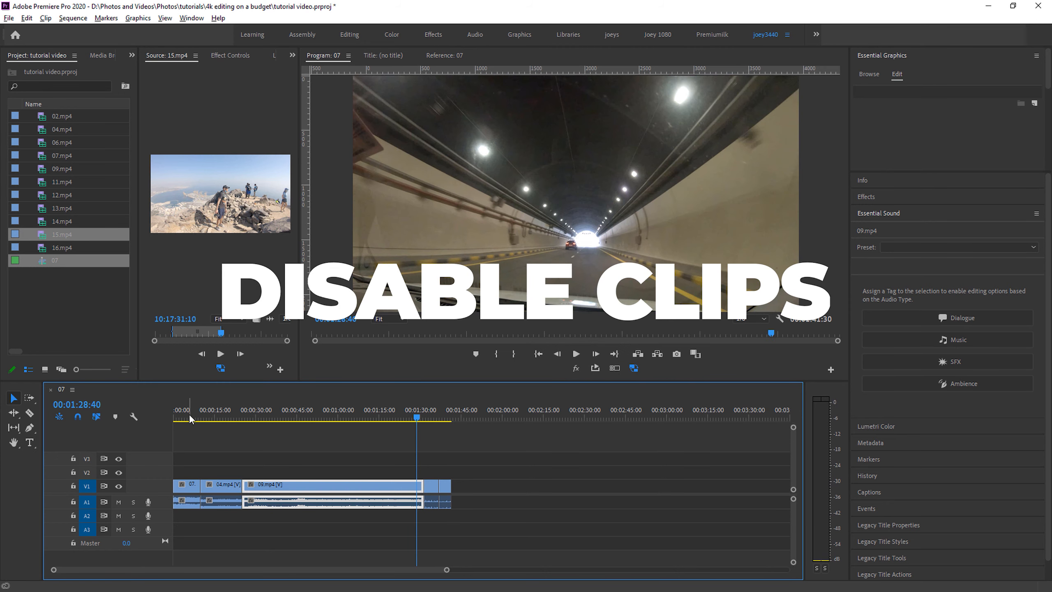
left_click_drag(190, 419, 235, 417)
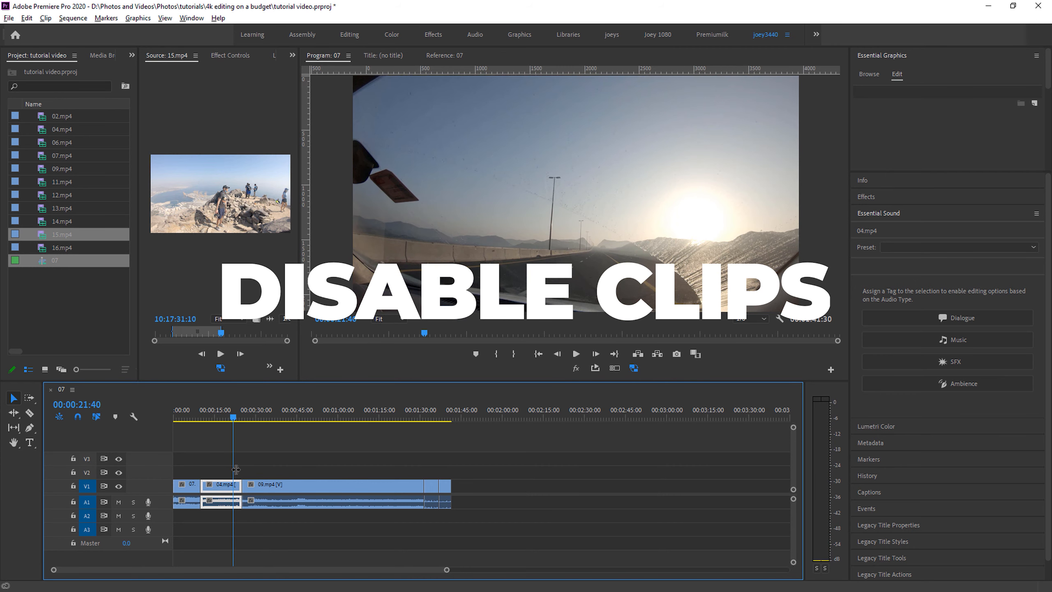
left_click_drag(258, 416, 293, 414)
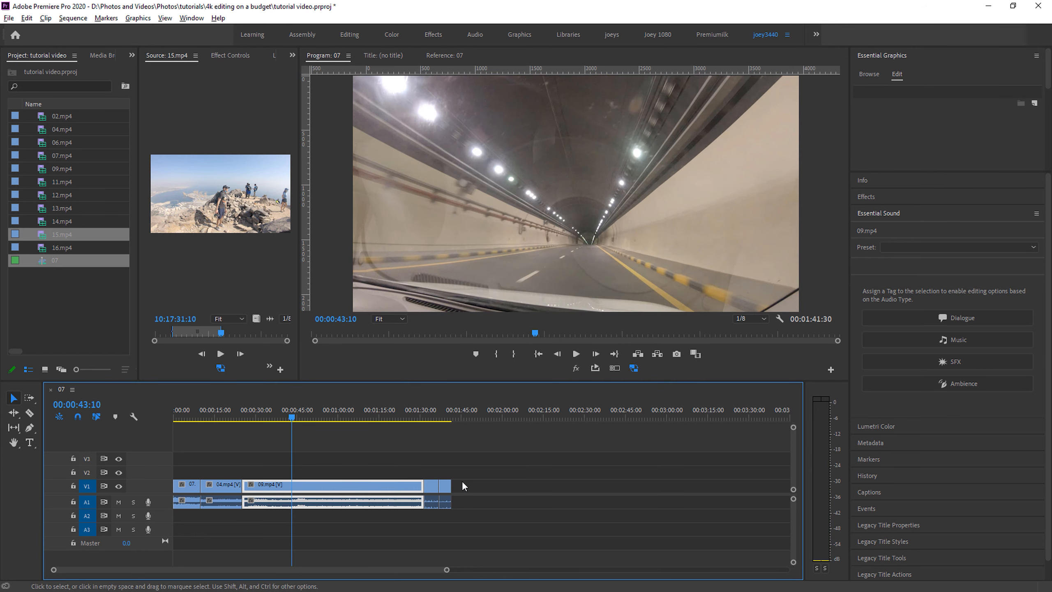
- Disable the 07.mp4, 04.mp4 and 09.mp4 clips in the sequence
left_click_drag(266, 447, 188, 518)
right_click(279, 484)
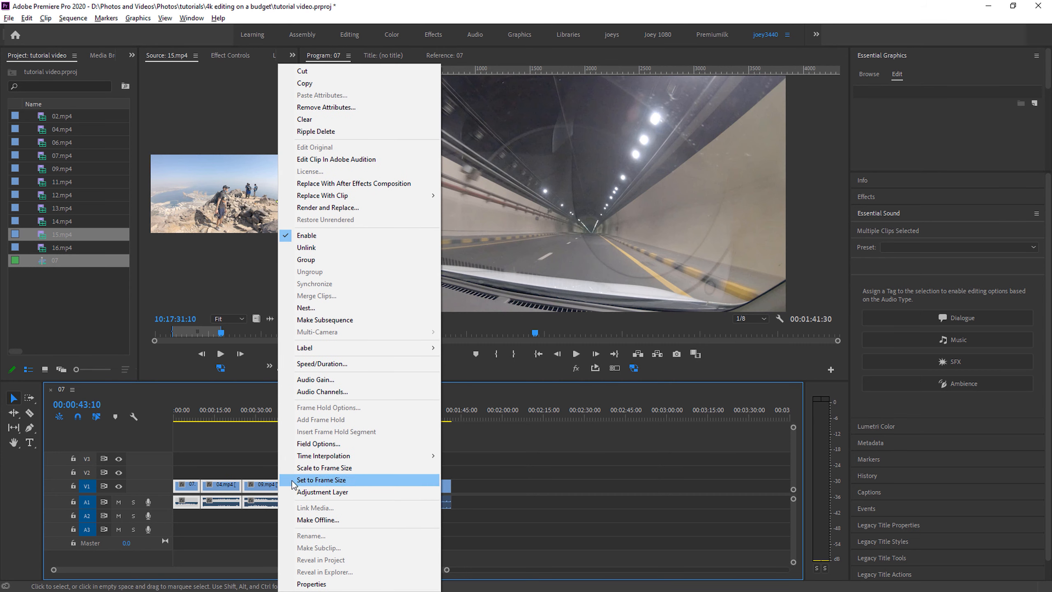
left_click(336, 236)
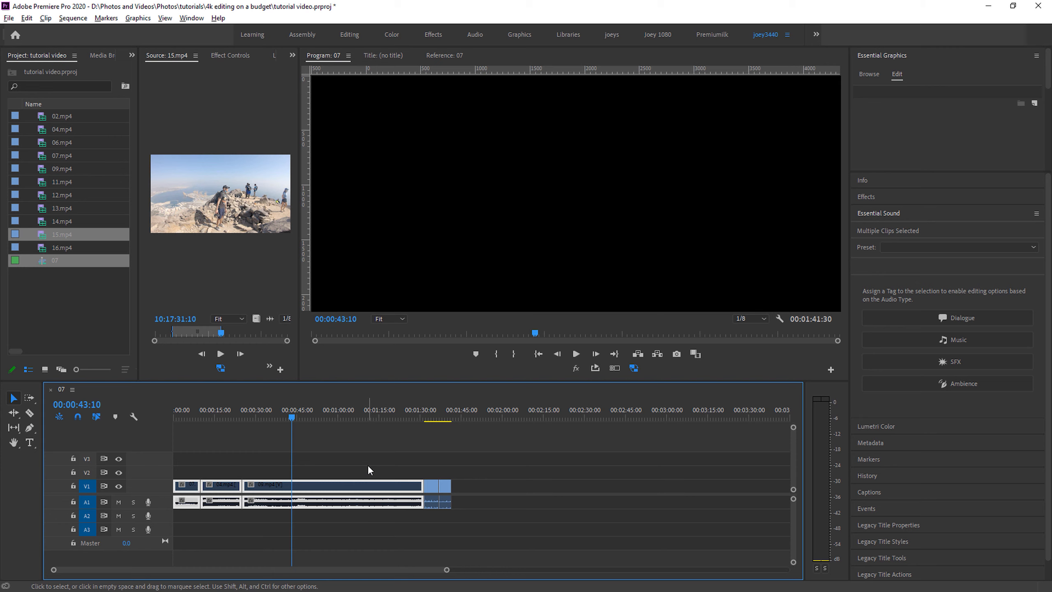
- Scrub through the 12.mp4 and 15.mp4 clips and extend the end of 15.mp4 by about 6 seconds
left_click(426, 414)
left_click_drag(425, 413, 449, 416)
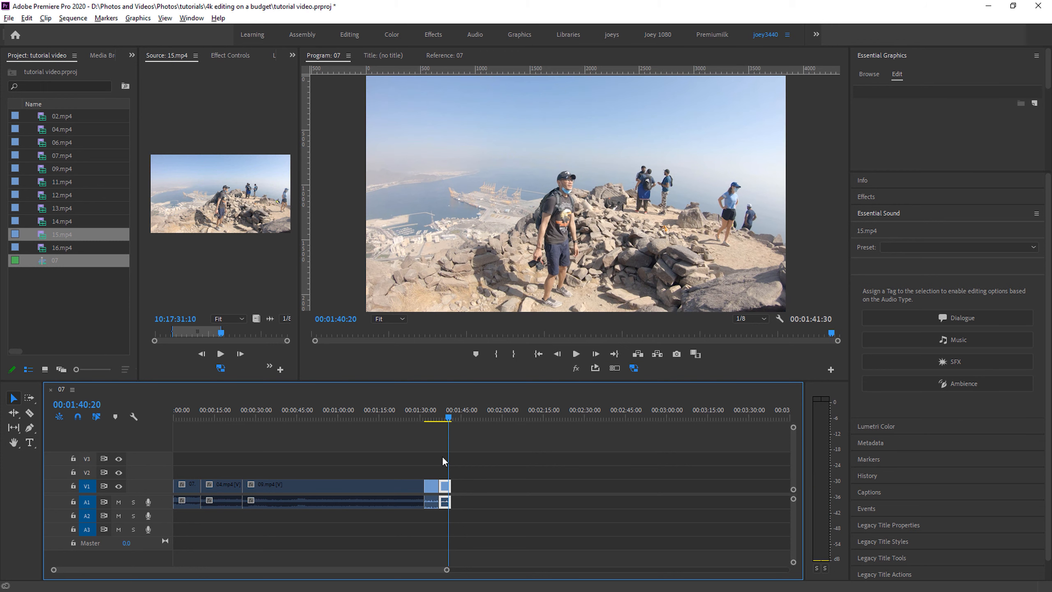
left_click_drag(450, 486, 482, 482)
mouse_move(455, 416)
left_mouse_down()
mouse_move(441, 417)
mouse_move(463, 420)
mouse_move(427, 419)
mouse_move(463, 419)
mouse_move(445, 417)
left_mouse_up()
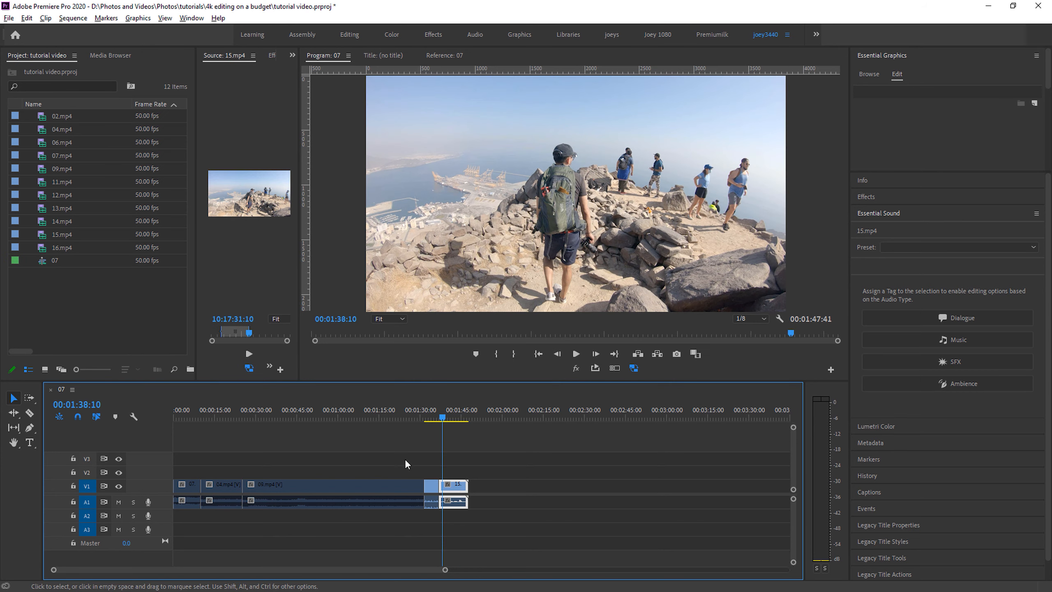
- Enable the disabled 07.mp4, 04.mp4 and 09.mp4 clips in the sequence again
left_click_drag(404, 462, 175, 495)
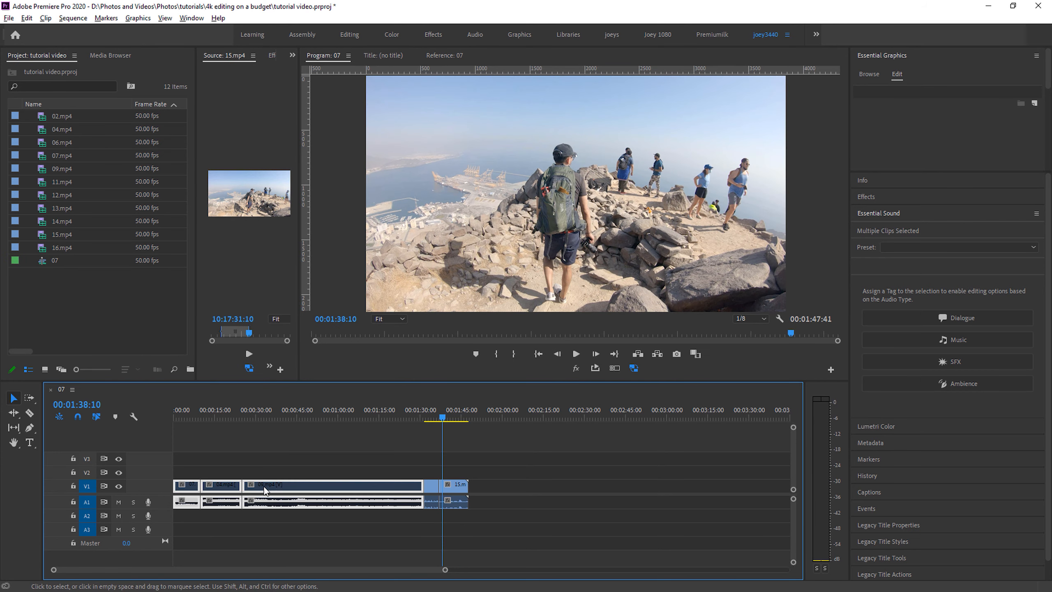
right_click(281, 487)
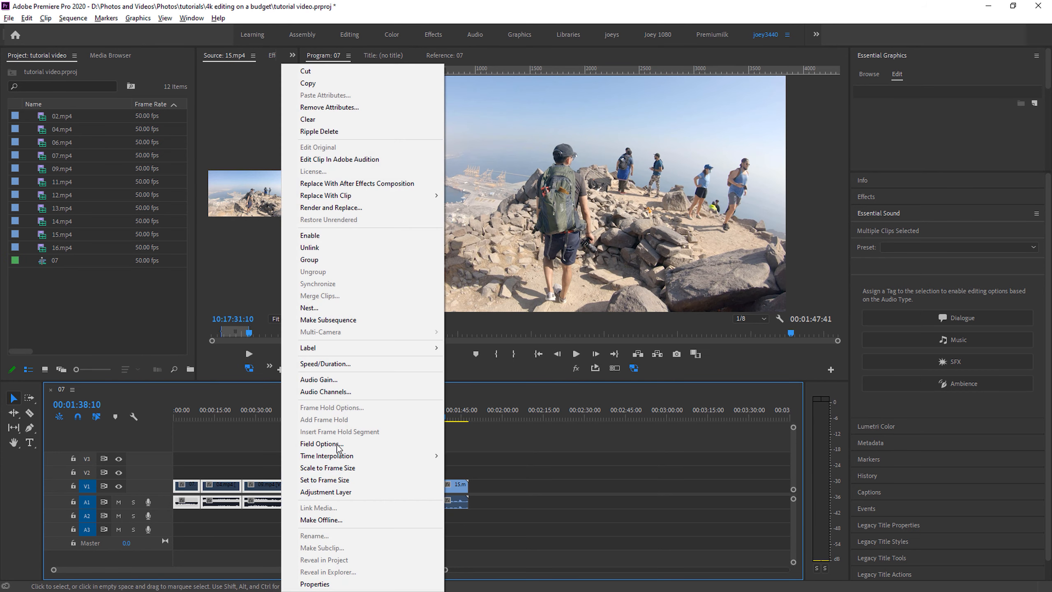
left_click(332, 236)
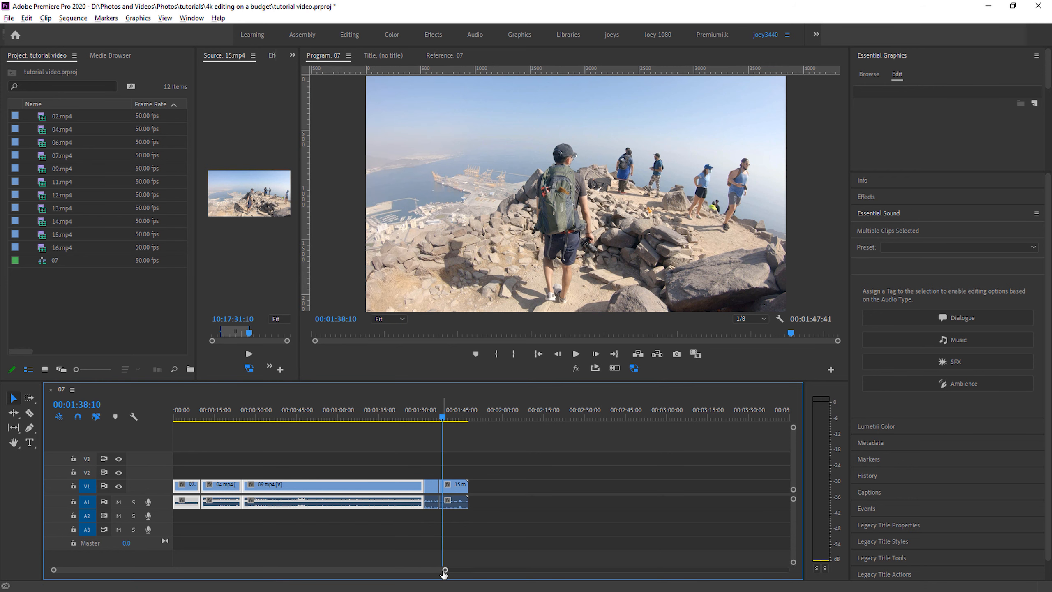
- Open proxy creation for the project clips used in the sequence: 07.mp4, 04.mp4, 09.mp4, 12.mp4 and 15.mp4
left_click_drag(446, 569, 375, 572)
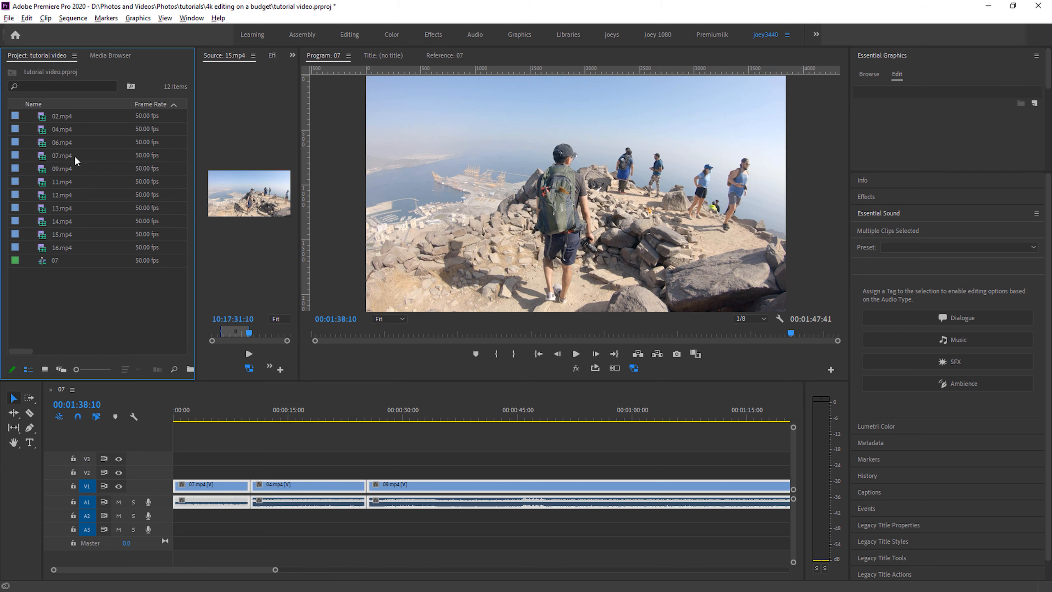
left_click_drag(74, 155, 173, 431)
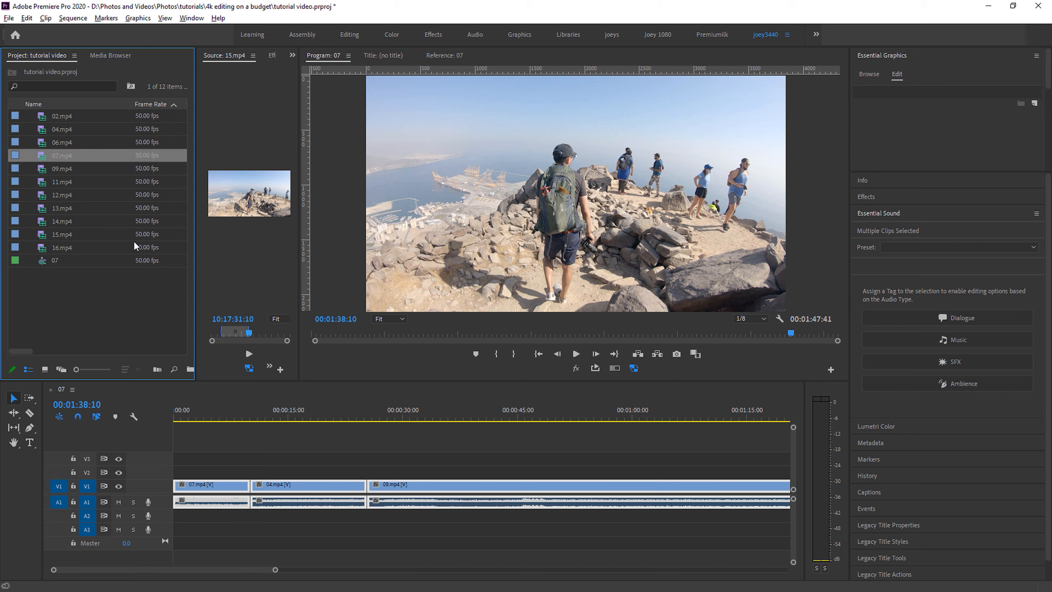
left_click(69, 127, "ctrl")
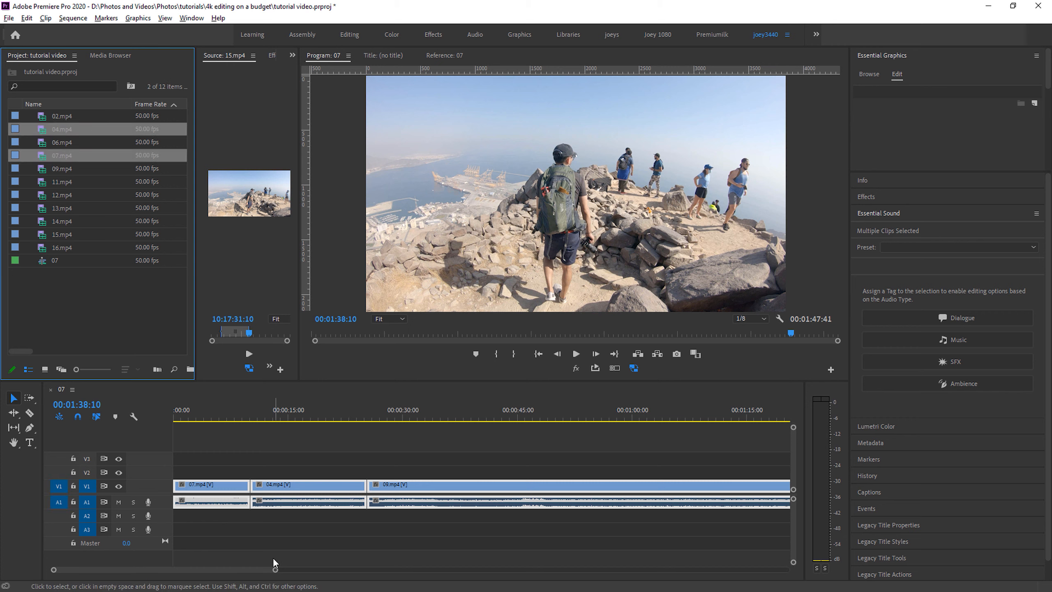
left_click_drag(246, 570, 265, 569)
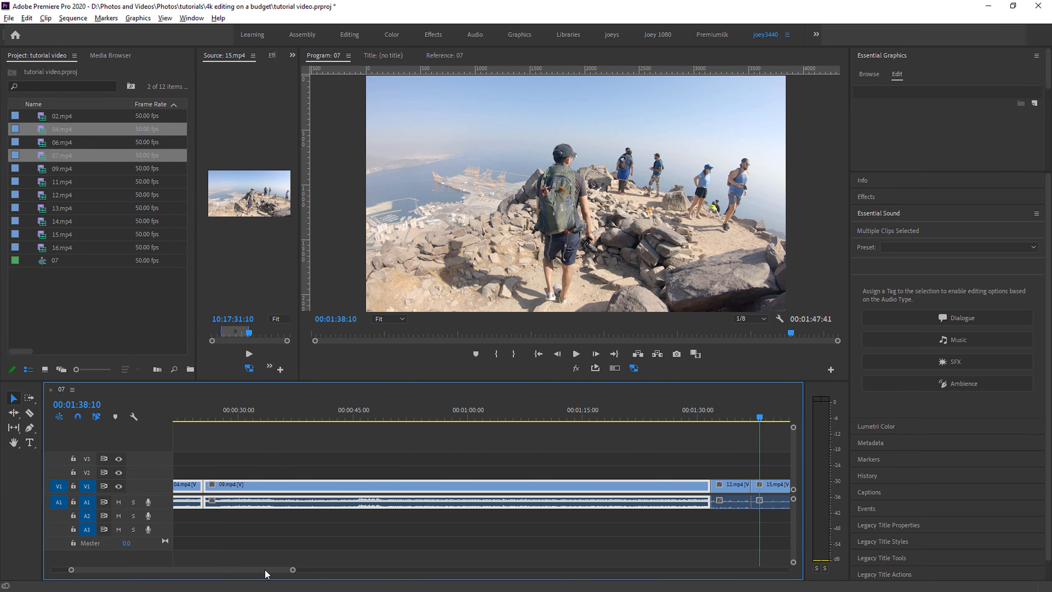
left_click(75, 166, "ctrl")
left_click_drag(217, 567, 242, 569)
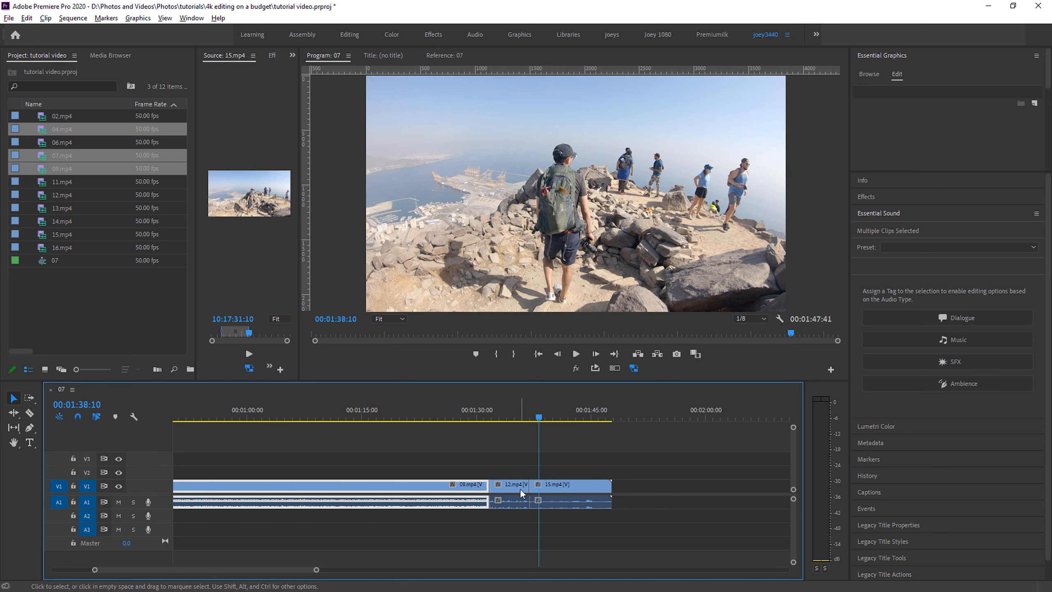
left_click(70, 191, "ctrl")
left_click(85, 233, "ctrl")
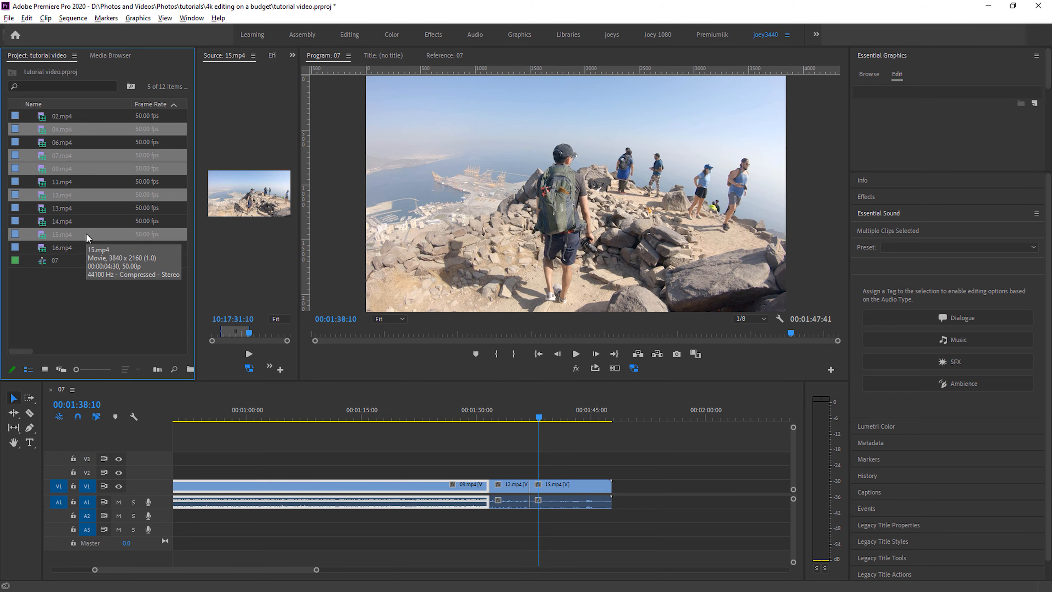
right_click(86, 233)
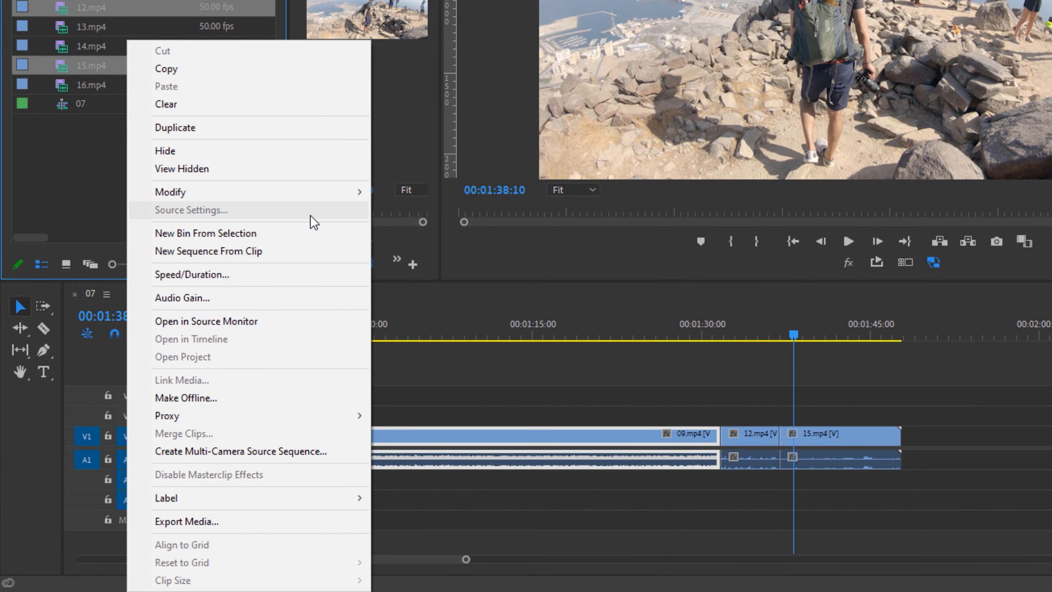
mouse_move(326, 417)
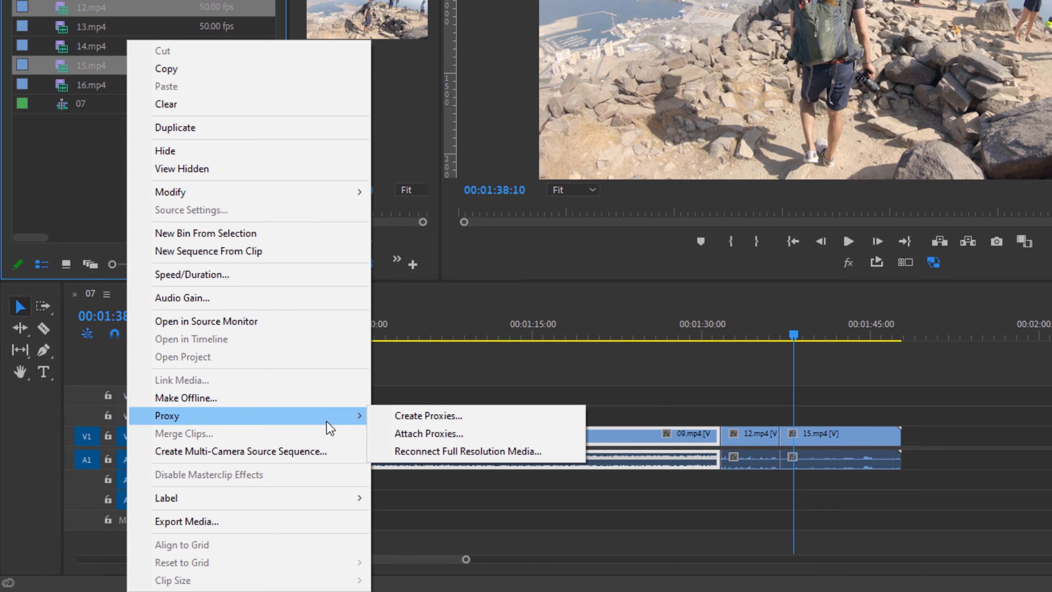
left_click(472, 415)
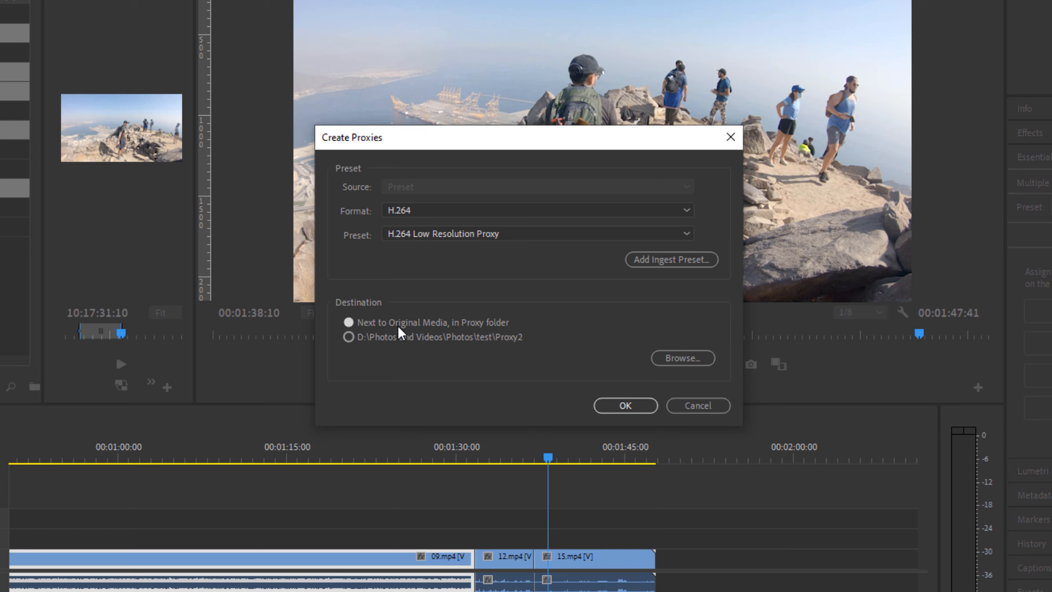
- Create H.264 Low Resolution Proxy files next to the original media, and minimize Adobe Media Encoder once encoding is done
left_click(399, 336)
left_click(410, 322)
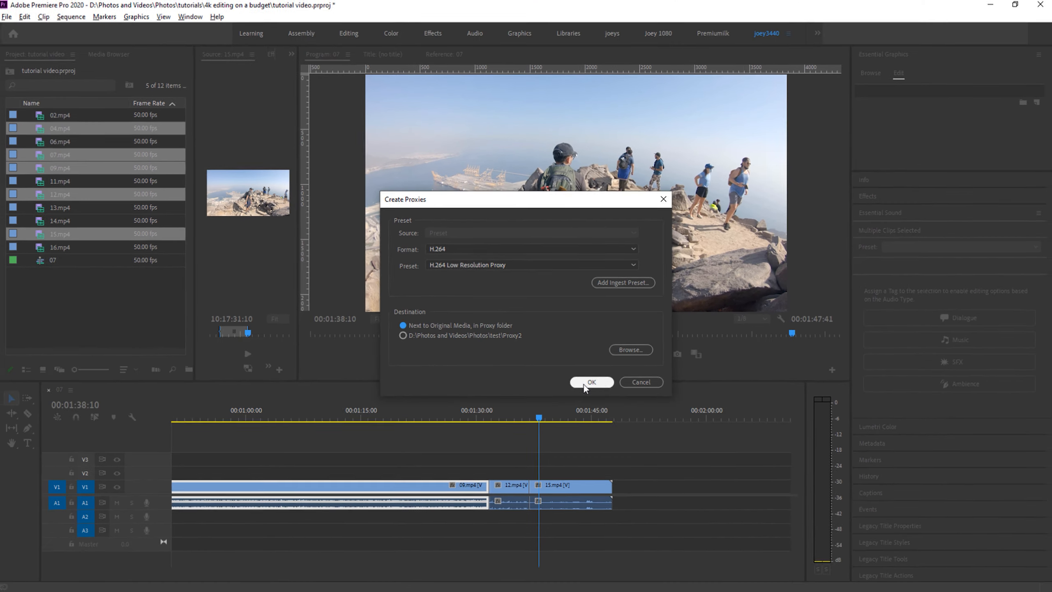
left_click(625, 405)
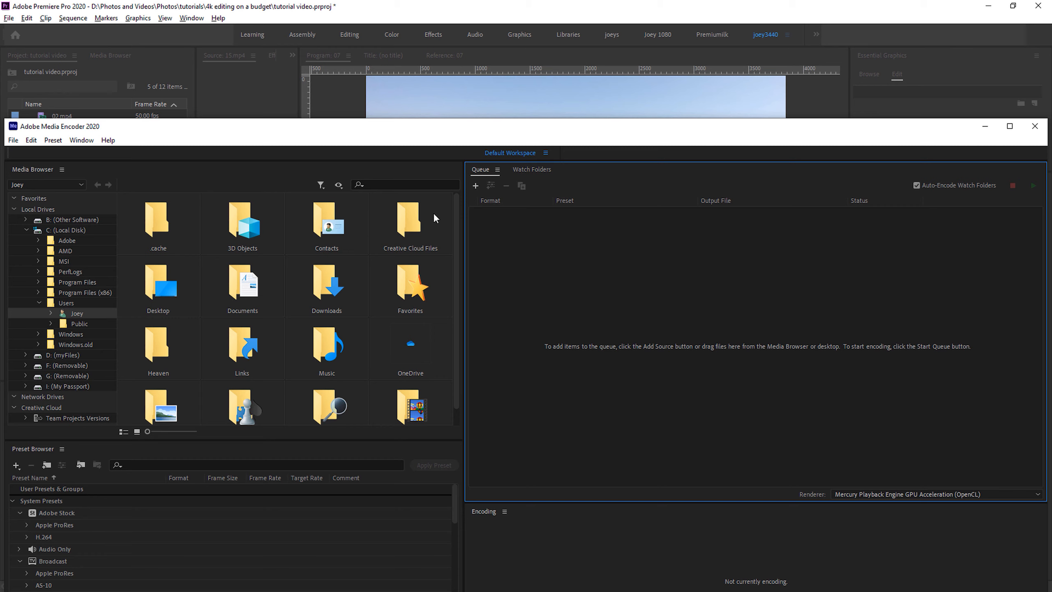
double_click(546, 124)
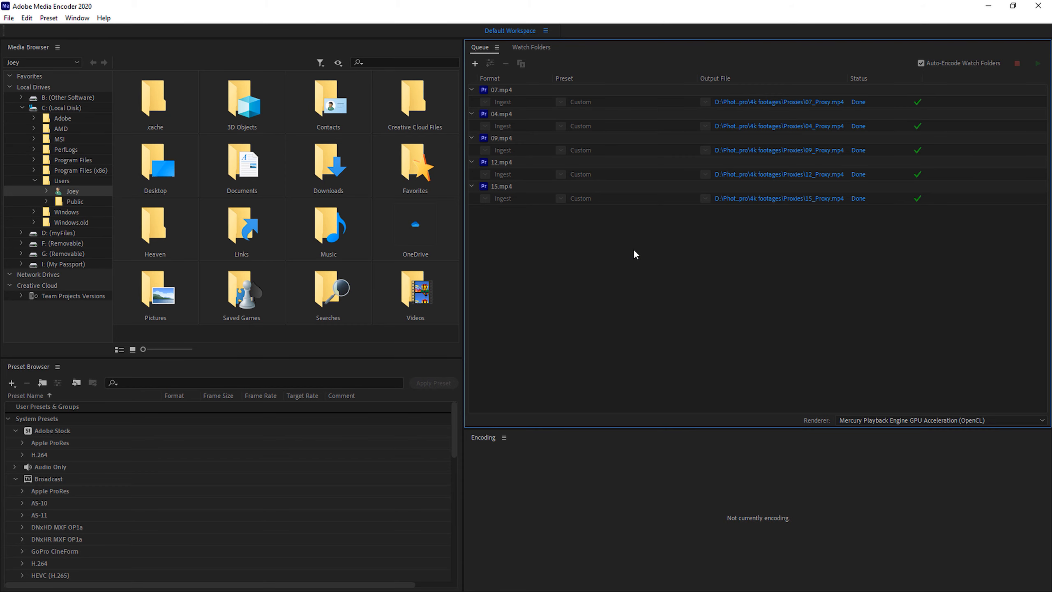
left_click(986, 6)
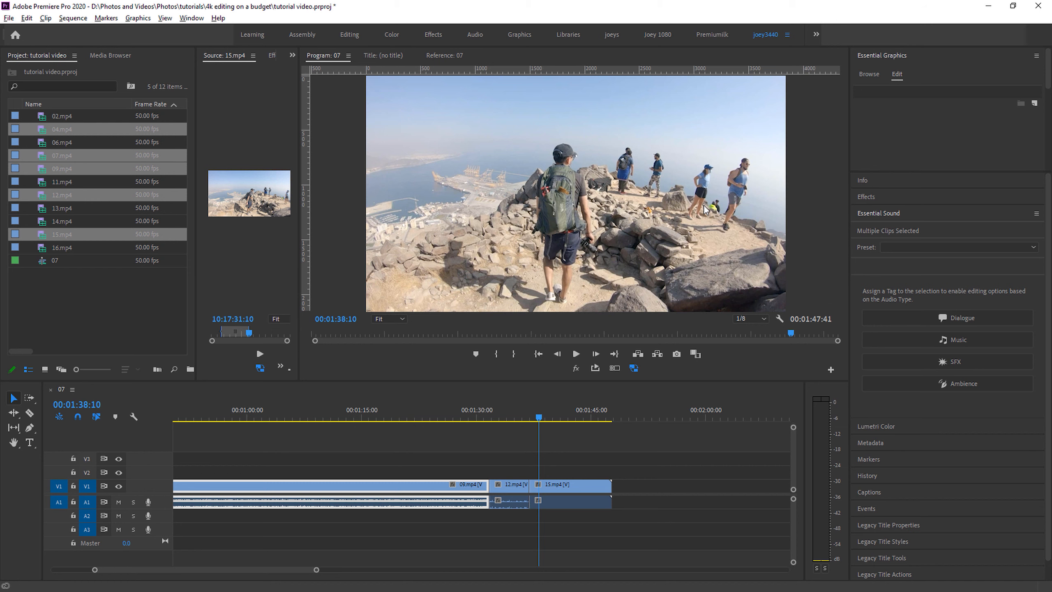
- Examine the properties of 07.mp4 in the project to compare the original file with its proxy media
left_click_drag(298, 569, 255, 569)
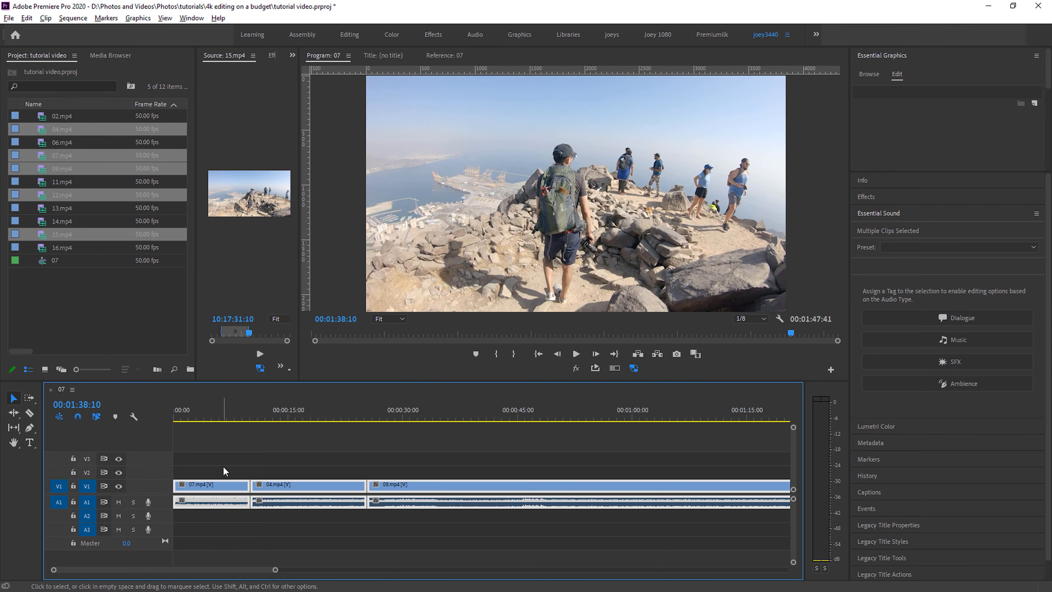
left_click(225, 483)
left_click(112, 307)
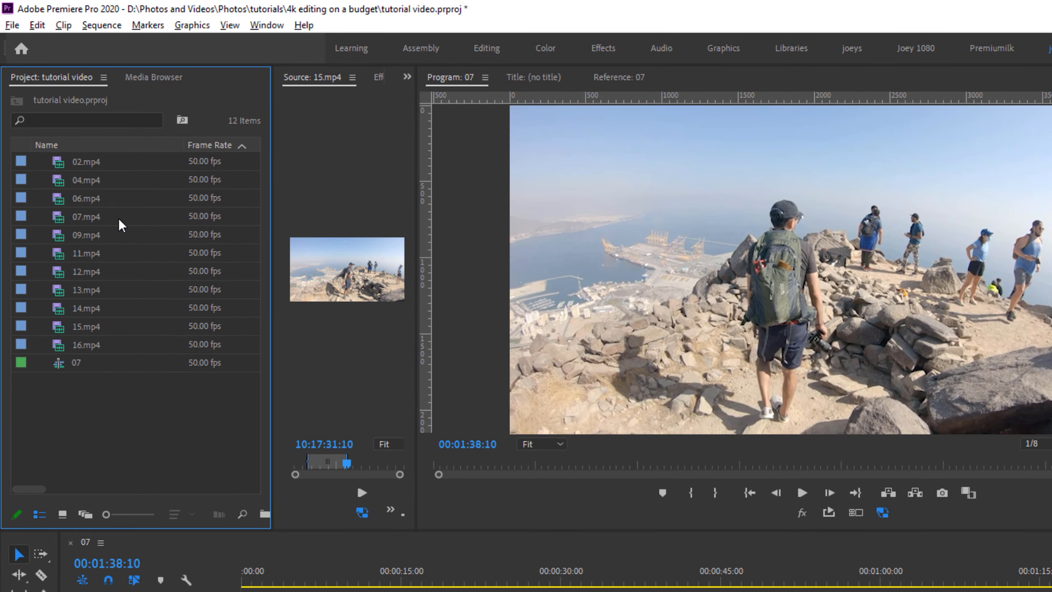
left_click(119, 216)
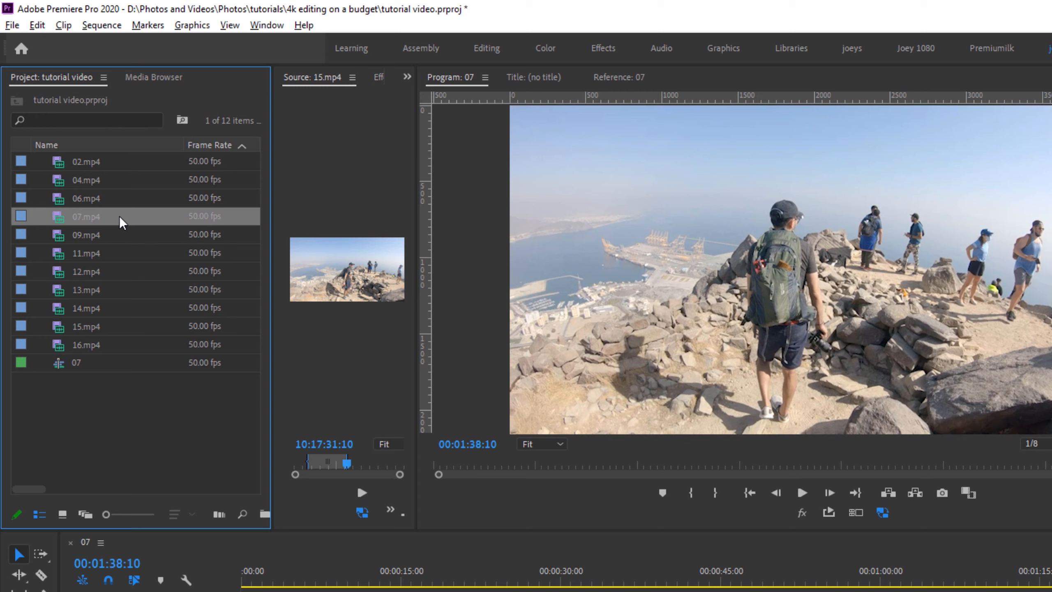
right_click(119, 216)
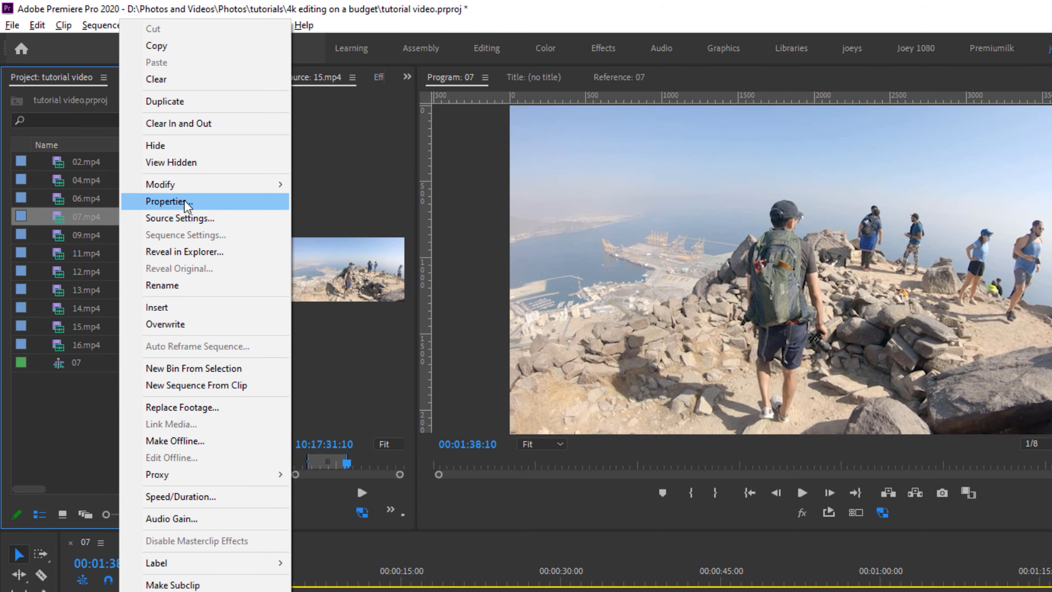
left_click(187, 202)
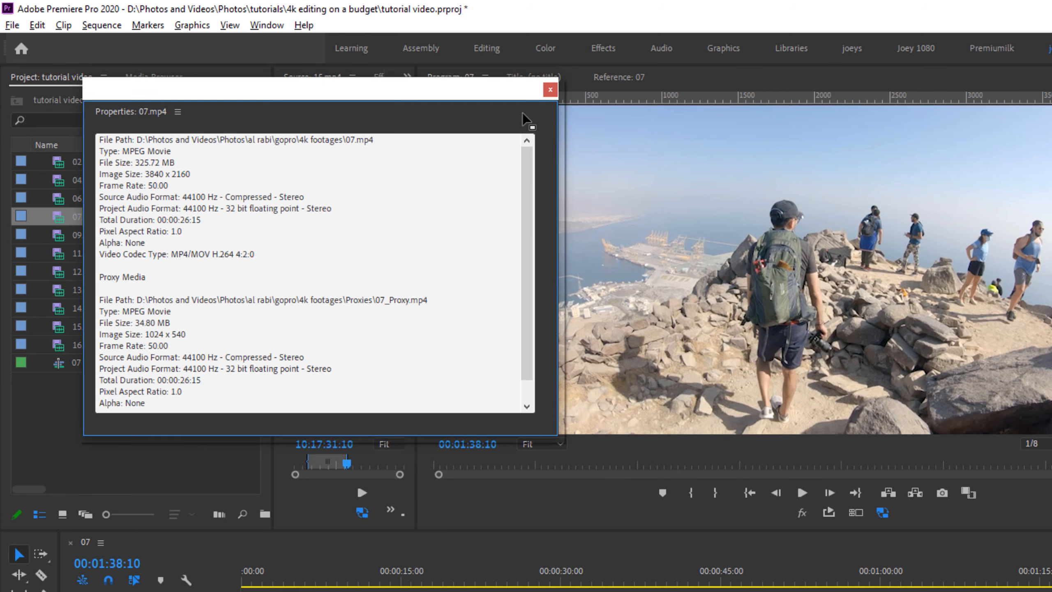
left_click(549, 90)
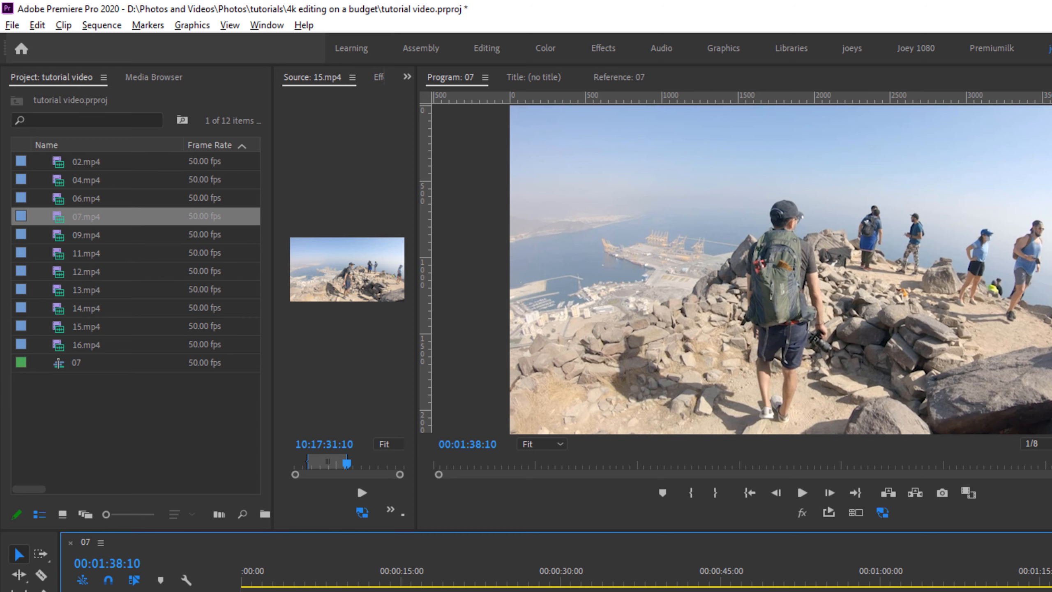
- Examine the properties of 04.mp4 in the project to compare the original file with its proxy media
left_click(109, 186)
right_click(109, 186)
left_click(181, 202)
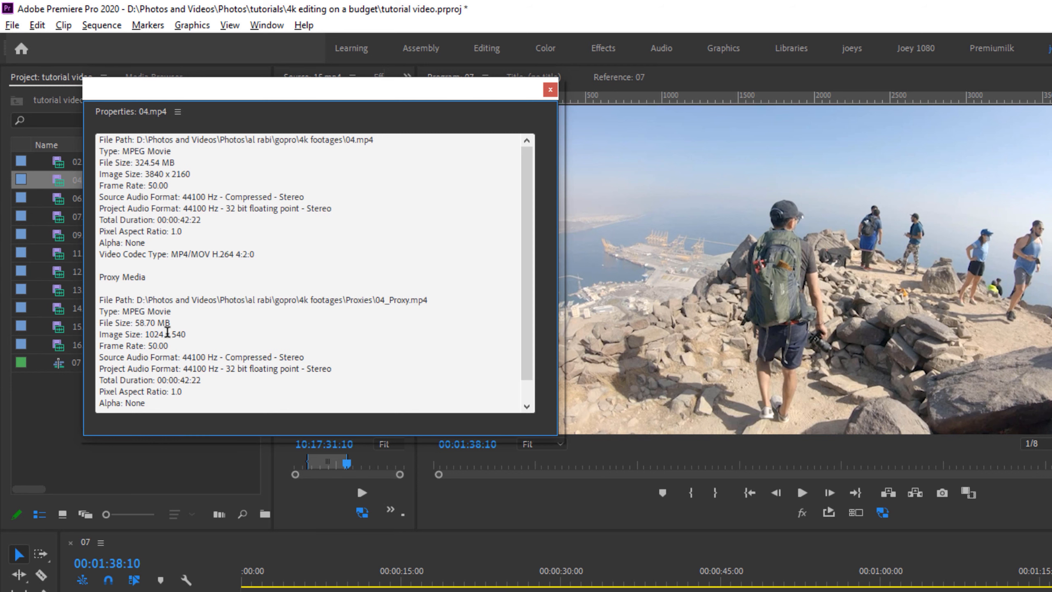
left_click(549, 90)
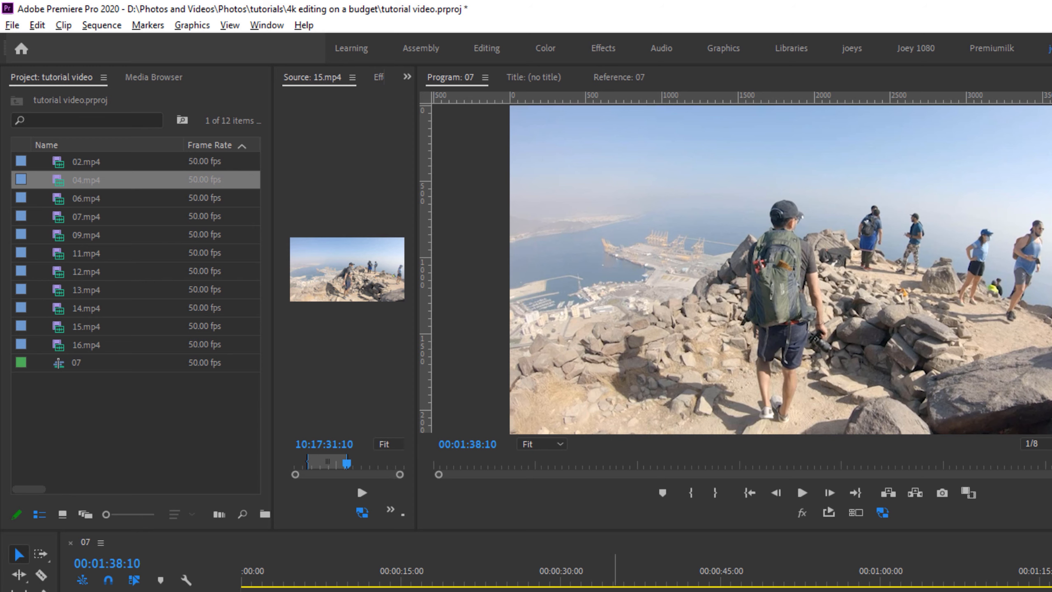
- Check the properties of the unused project clips 16.mp4 and 13.mp4 for attached proxy media
left_click(162, 327)
right_click(122, 345)
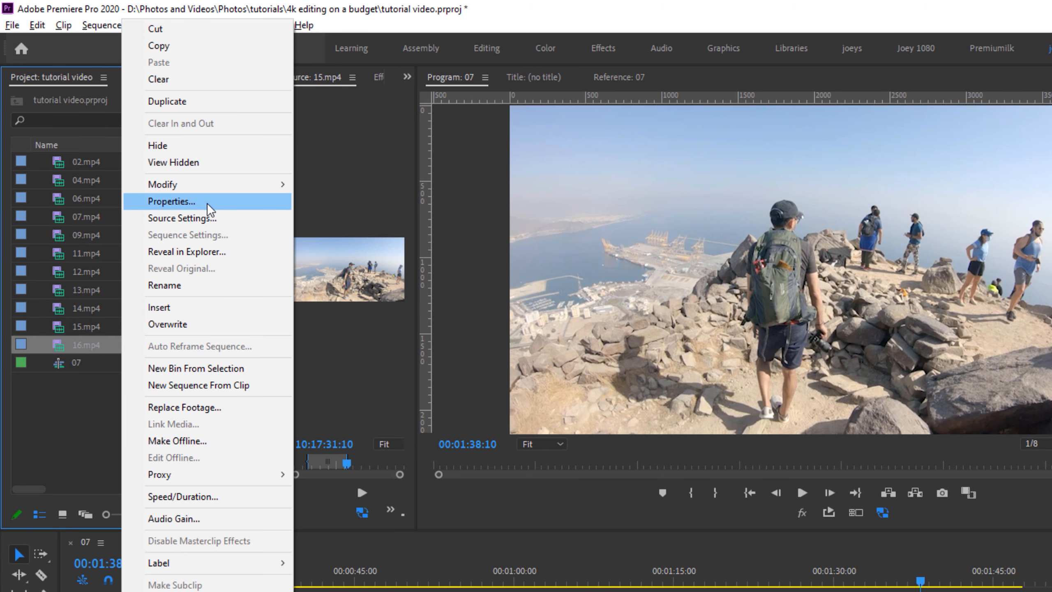
left_click(208, 202)
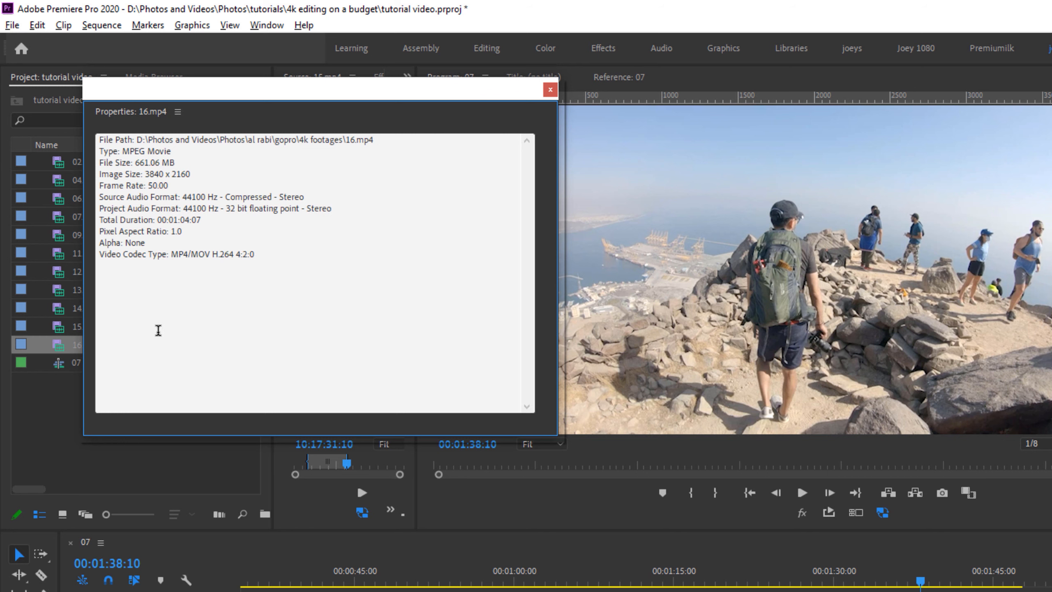
left_click(549, 90)
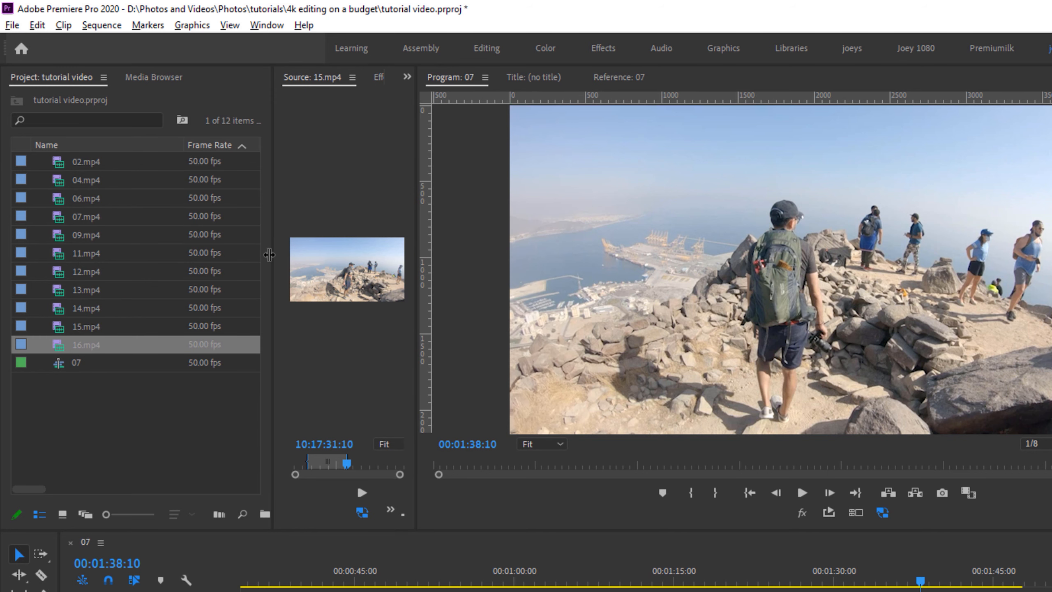
right_click(164, 286)
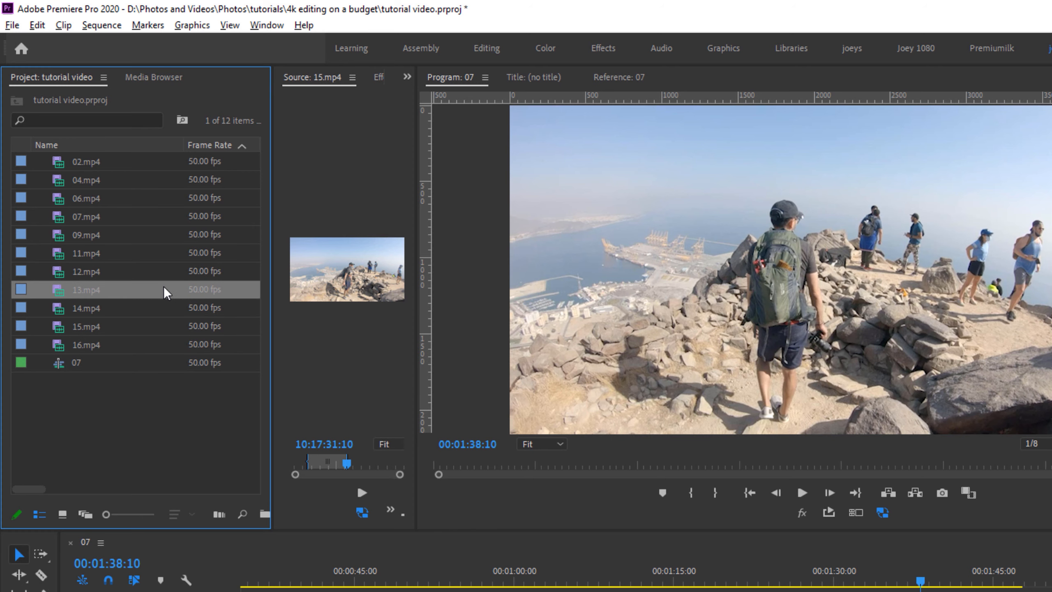
left_click(255, 198)
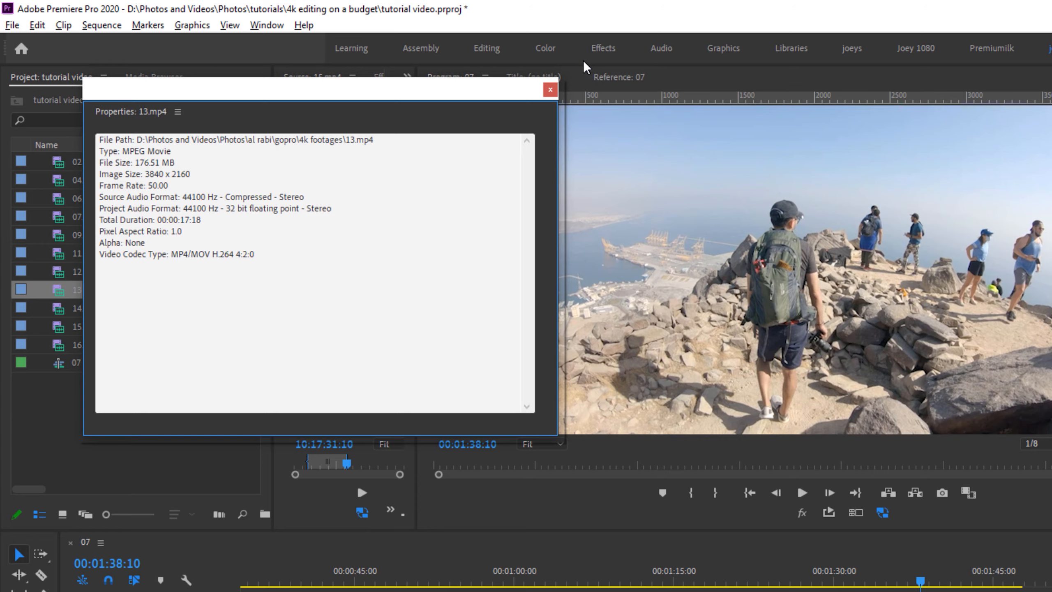
left_click(550, 90)
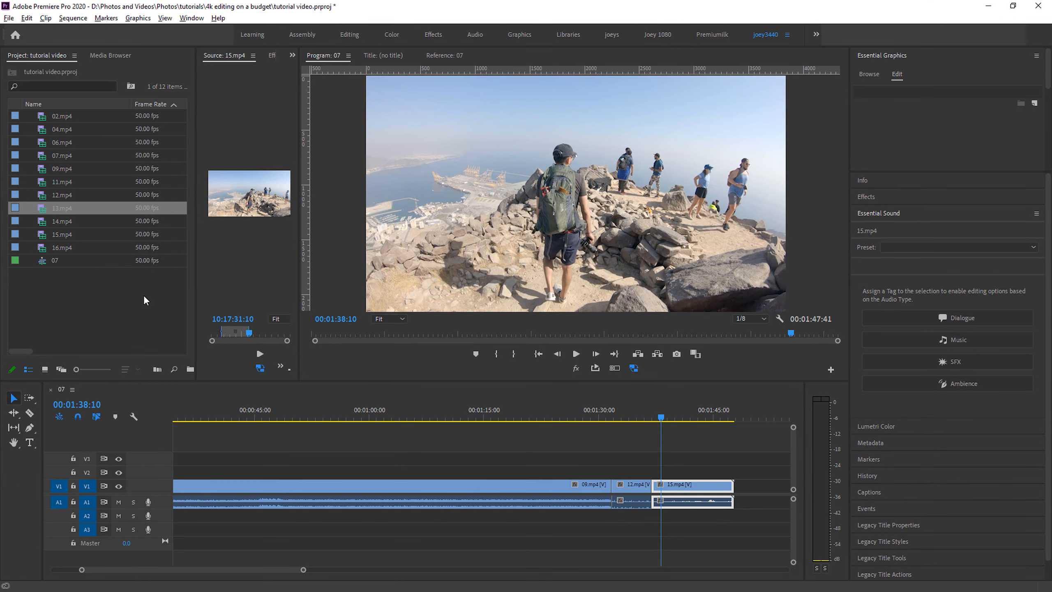
- Switch proxies off and on again for the Program monitor, and scrub through the sequence with proxies enabled
left_click(630, 370)
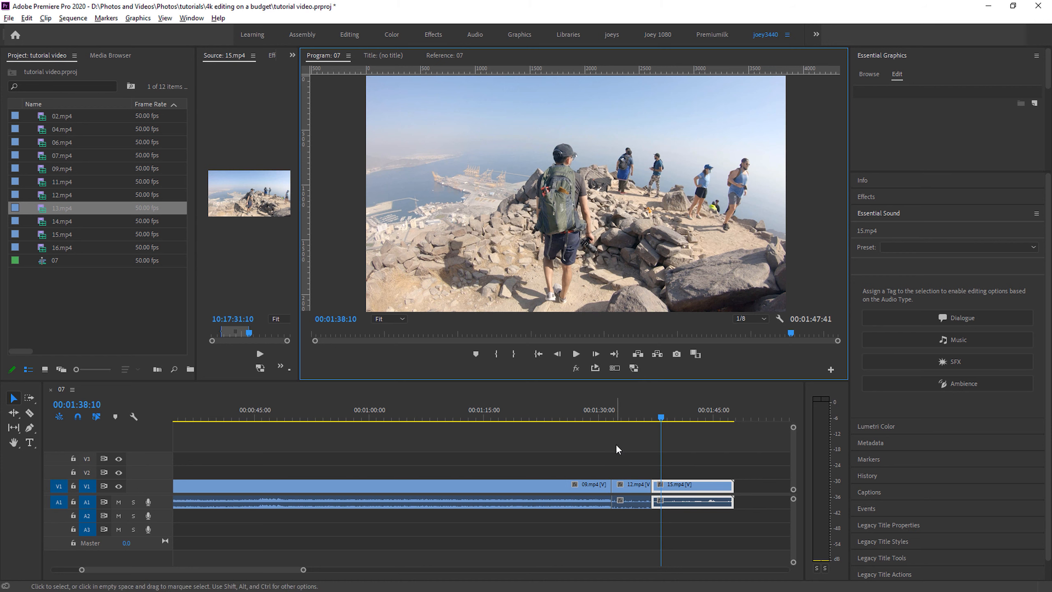
left_click(633, 367)
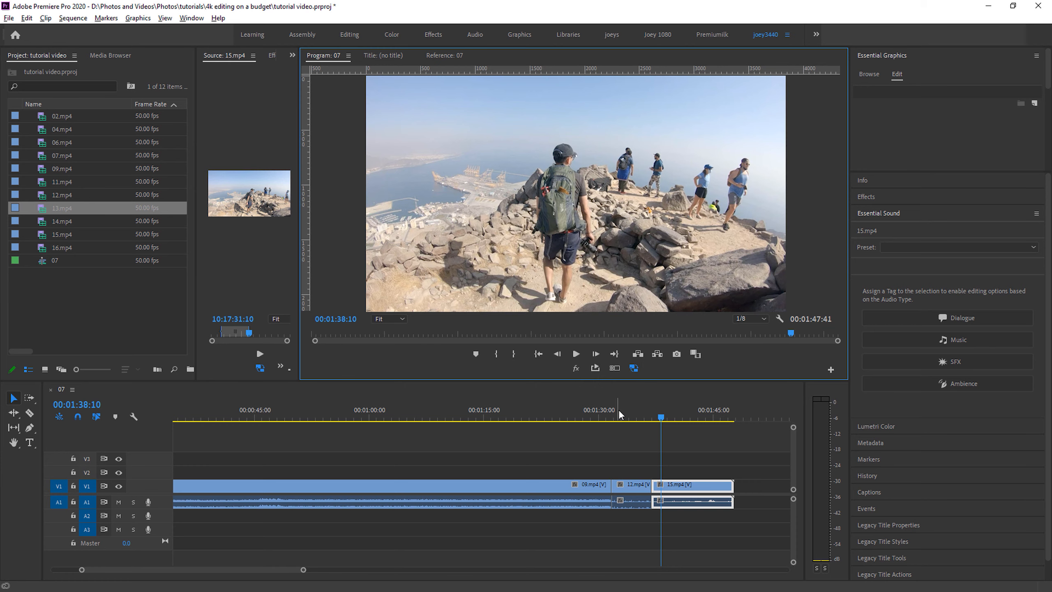
left_click_drag(644, 415, 363, 465)
scroll(362, 466, "up", 6)
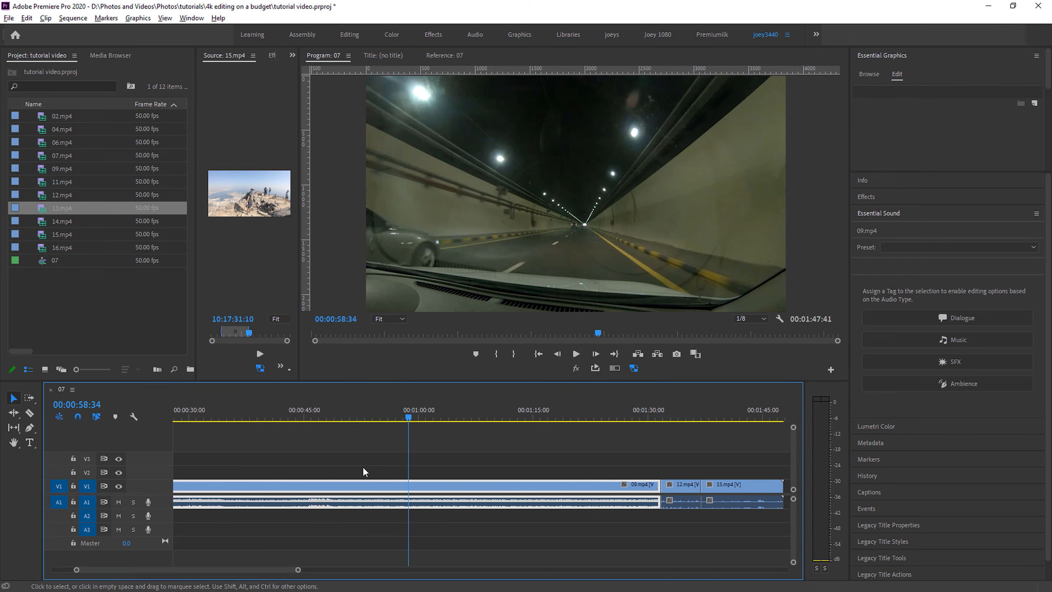
left_click_drag(370, 420, 192, 429)
left_click_drag(306, 432, 719, 412)
scroll(587, 446, "down", 5)
scroll(665, 413, "down", 5)
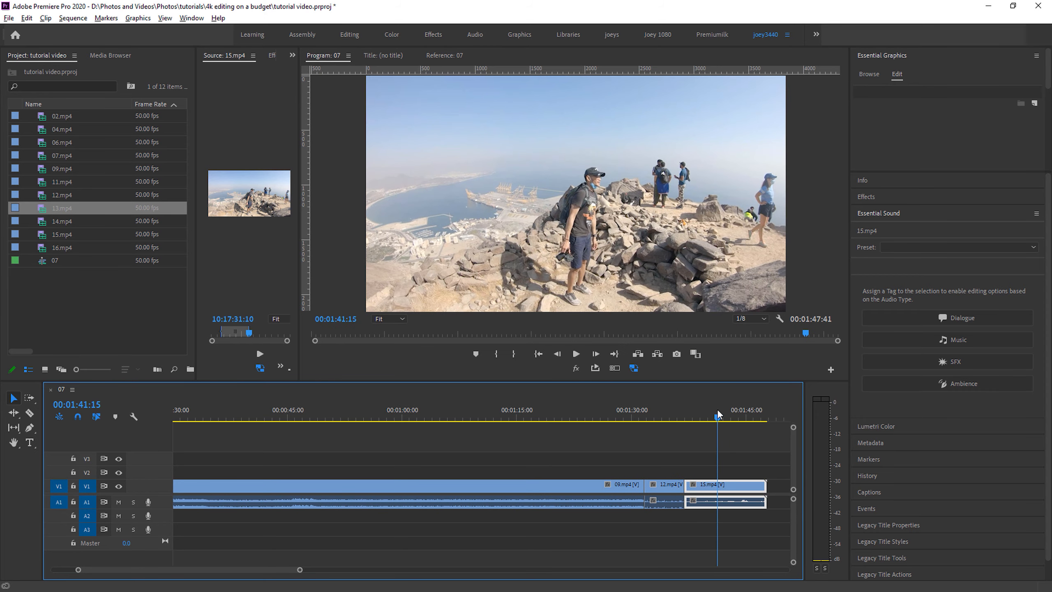
- Test scrubbing the proxies at Full playback resolution, and lower the Program monitor's playback resolution to 1/2
left_click(752, 318)
left_click(750, 329)
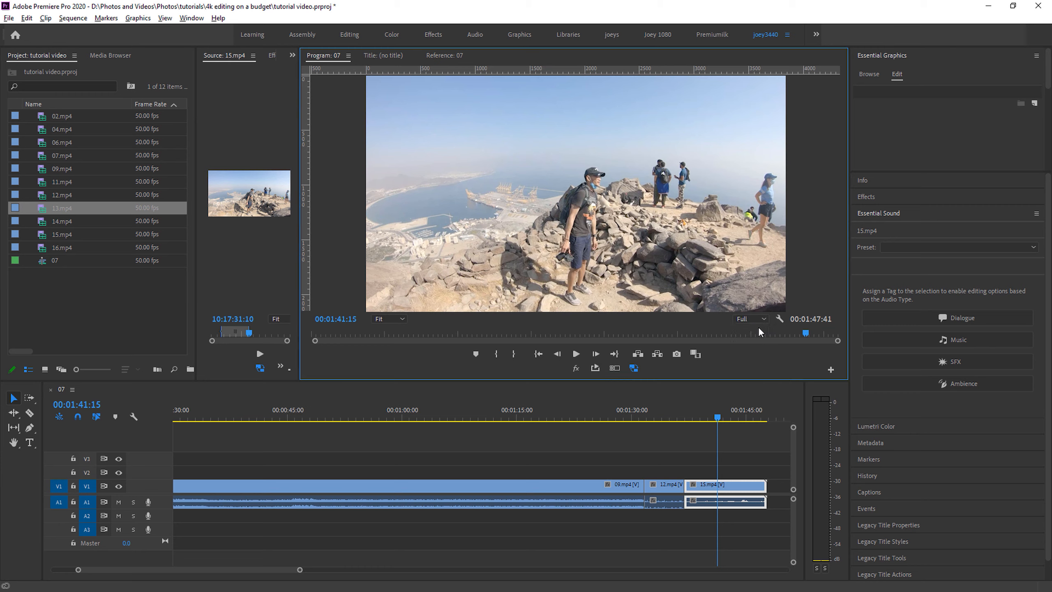
left_click_drag(724, 414, 213, 436)
left_click_drag(308, 433, 669, 427)
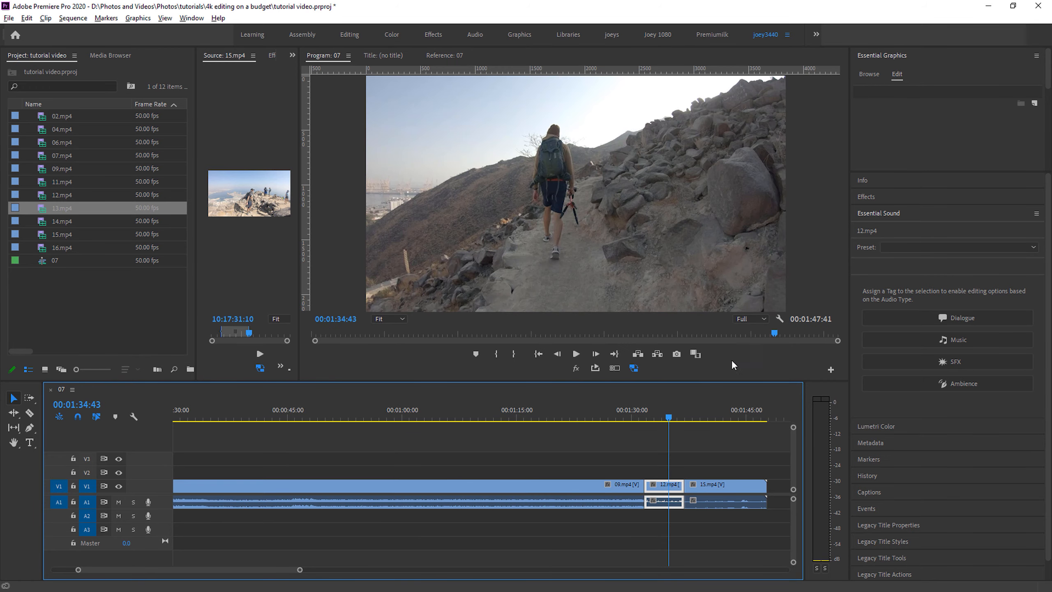
left_click_drag(613, 420, 703, 408)
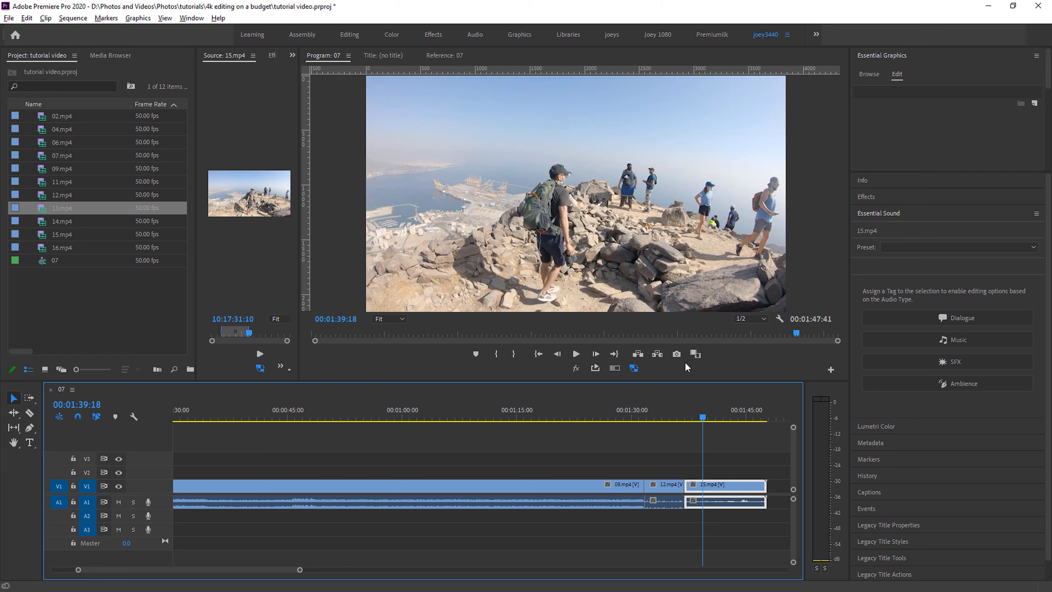
- Compare scrubbing across the 09.mp4, 12.mp4 and 15.mp4 clips with proxies disabled and with proxies enabled again
left_click(635, 367)
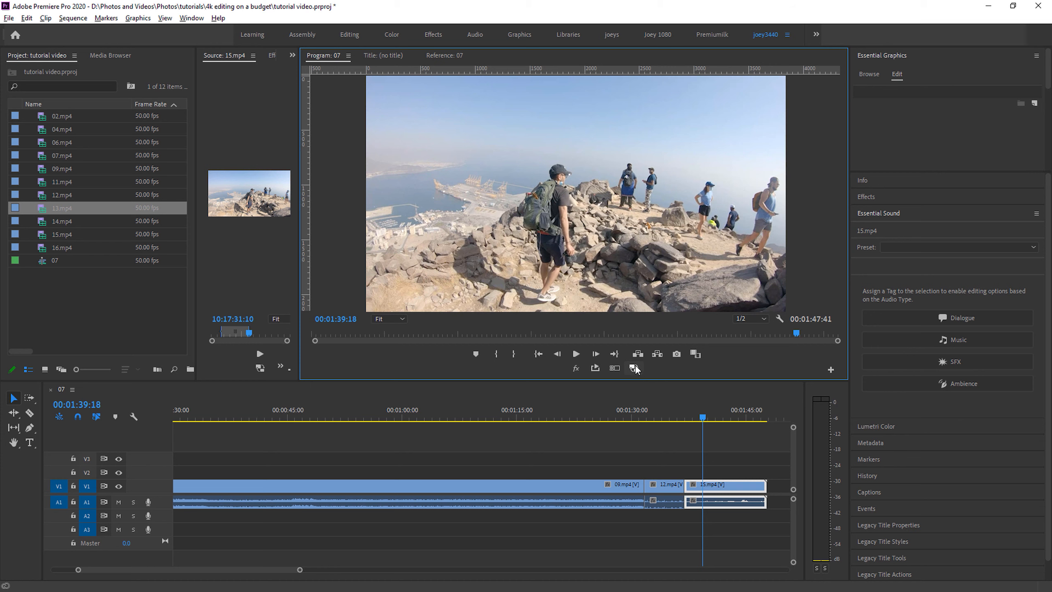
left_click_drag(644, 408, 612, 423)
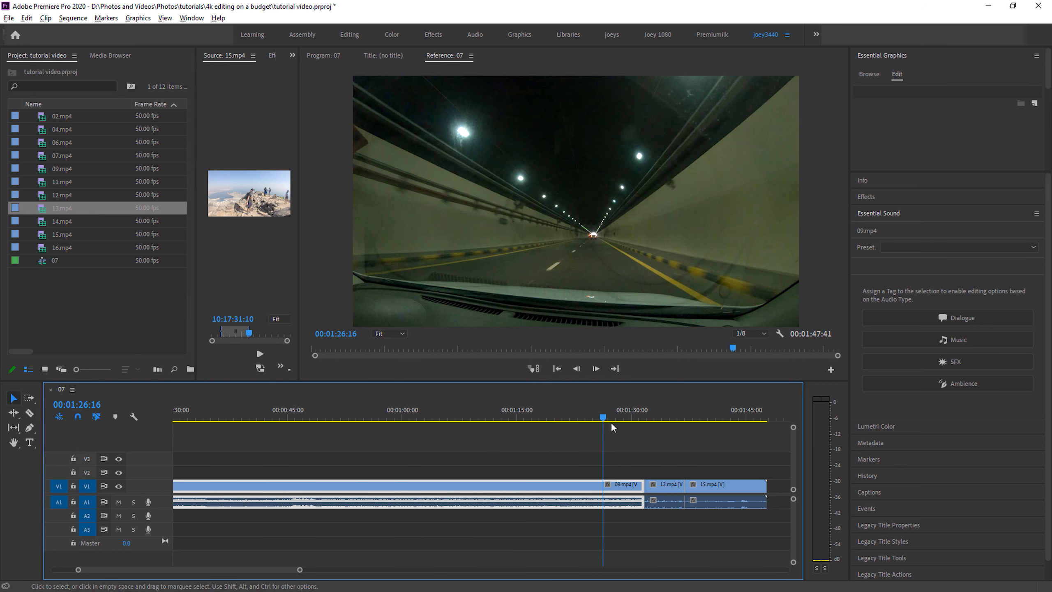
mouse_move(688, 410)
left_mouse_down()
mouse_move(659, 417)
mouse_move(701, 415)
left_mouse_up()
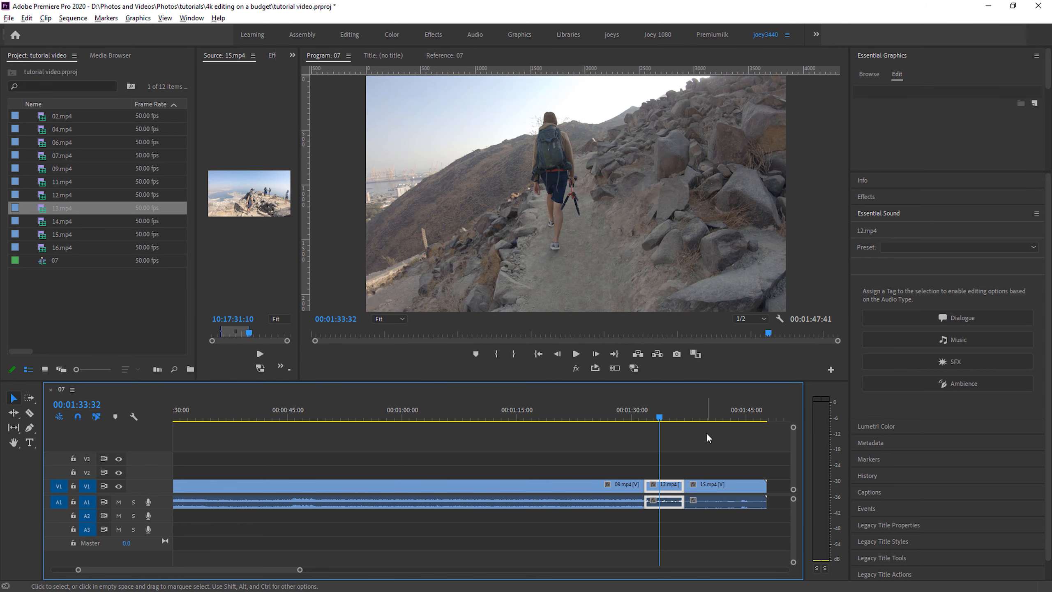
left_click(633, 367)
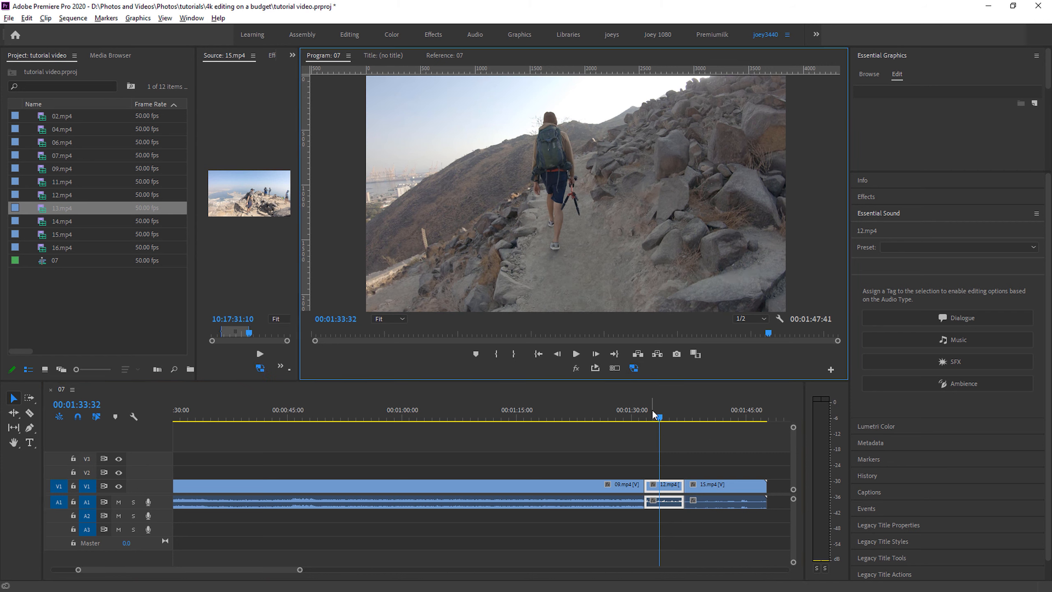
left_click_drag(661, 414, 706, 427)
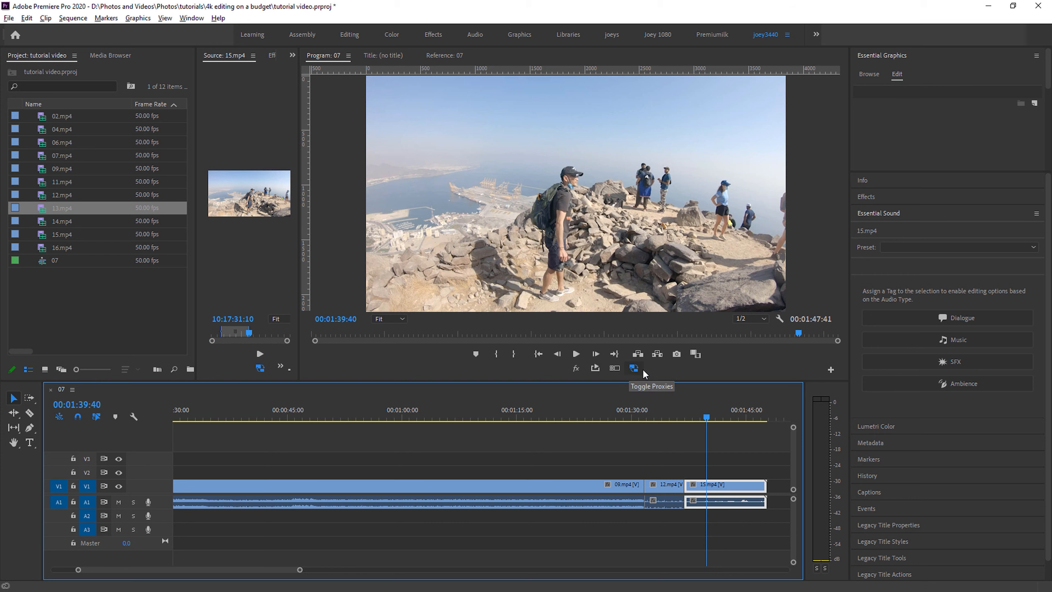
- Try adding the Toggle Proxies control to the Program monitor through the Button Editor, and cancel the layout changes
left_click(835, 370)
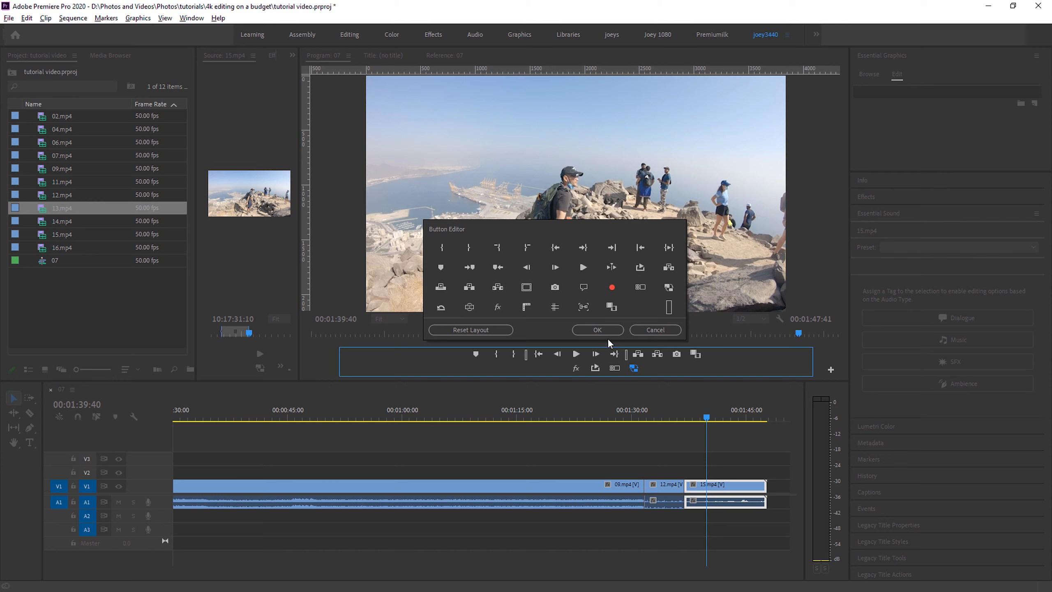
left_click_drag(669, 289, 650, 371)
left_click_drag(640, 267, 645, 371)
mouse_move(586, 268)
left_mouse_down()
mouse_move(654, 375)
mouse_move(604, 274)
mouse_move(588, 272)
left_mouse_up()
left_click(648, 328)
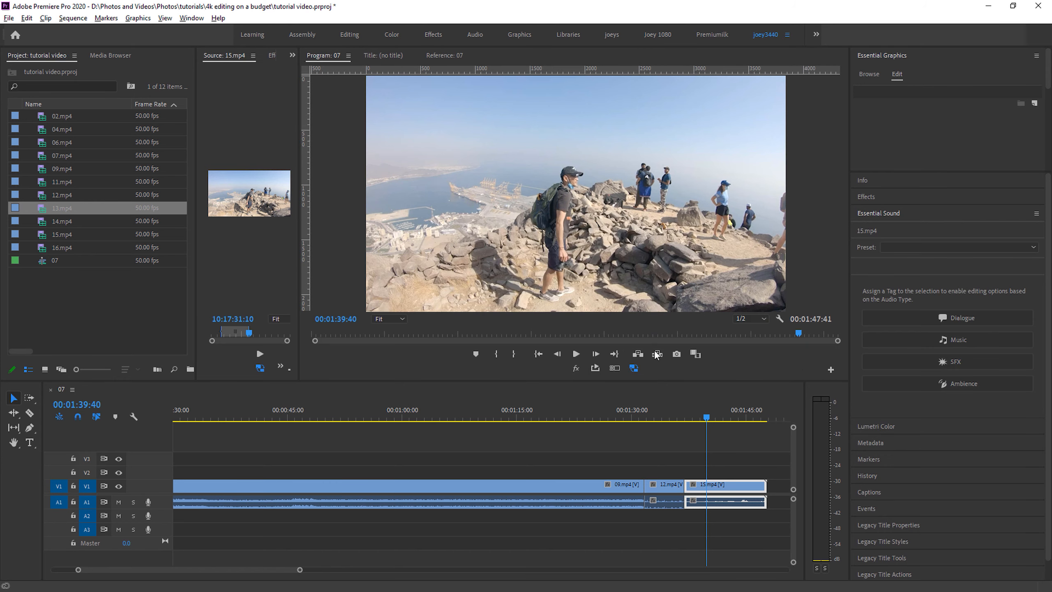
left_click(665, 398)
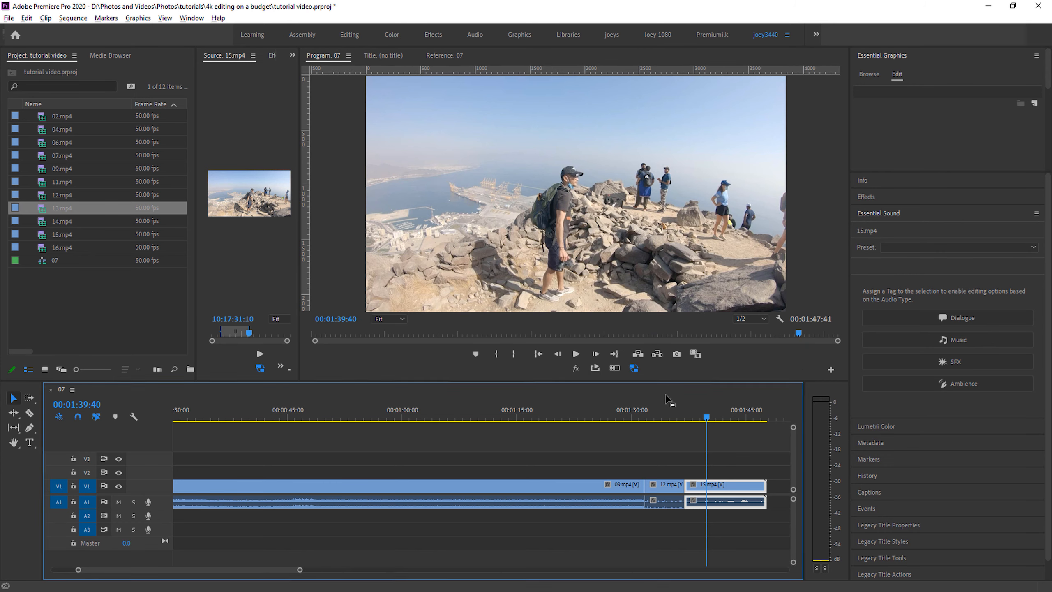